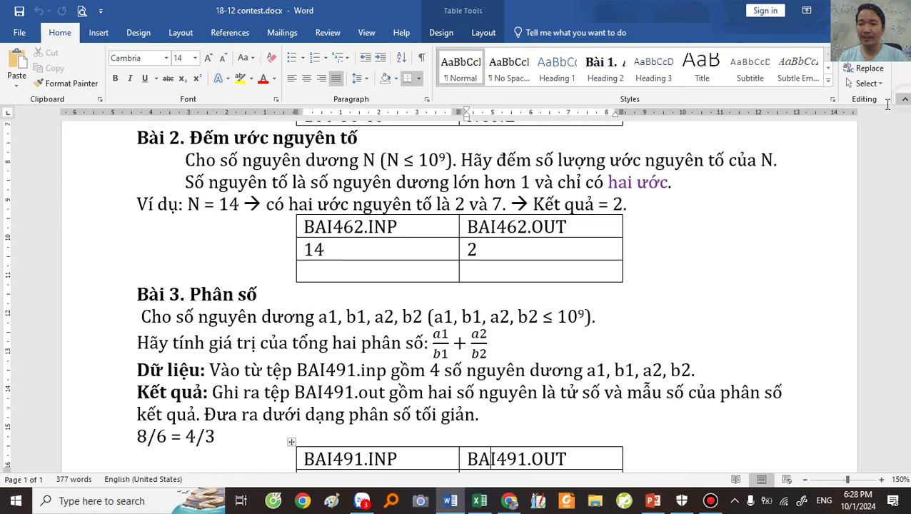
Step: Review the contest problems from Bài 1 onward, marking the BAI401 input and output file names
scroll(476, 247, up, 3)
scroll(475, 246, up, 3)
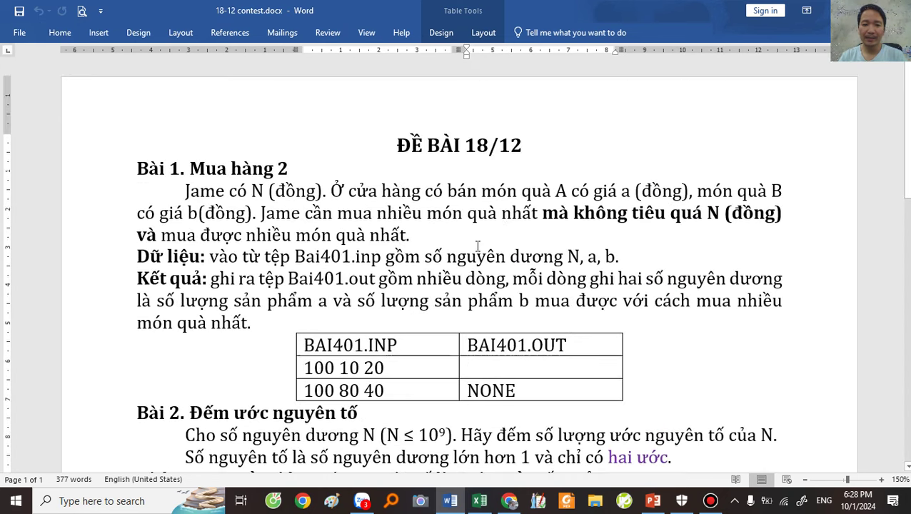
scroll(478, 247, down, 2)
double_click(488, 250)
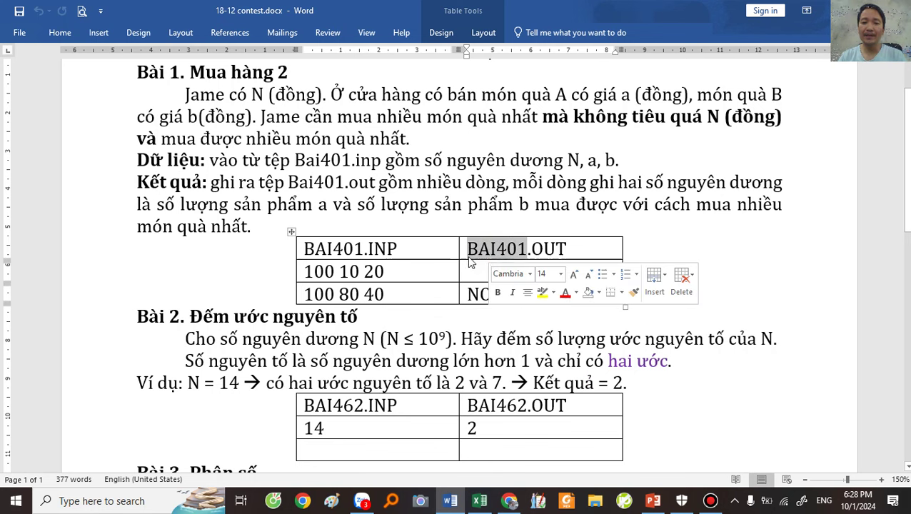
double_click(316, 248)
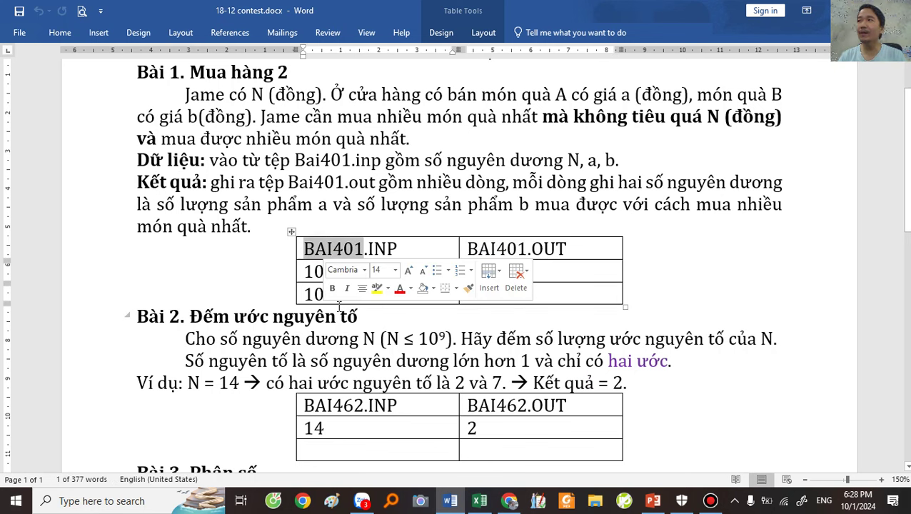
scroll(350, 306, down, 3)
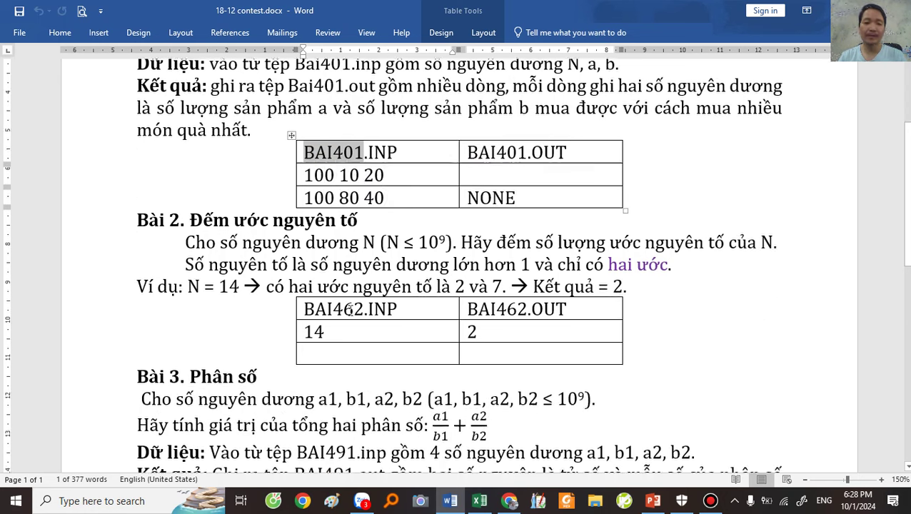
scroll(351, 311, down, 6)
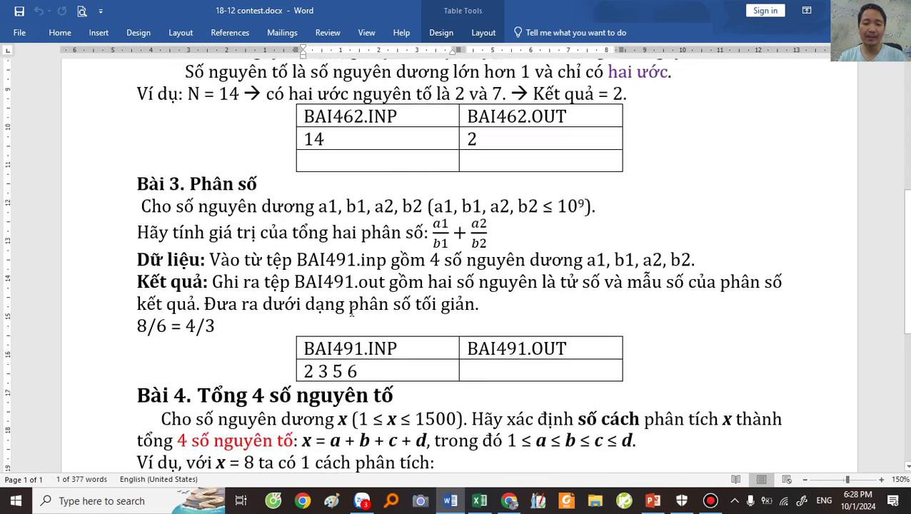
scroll(353, 283, down, 3)
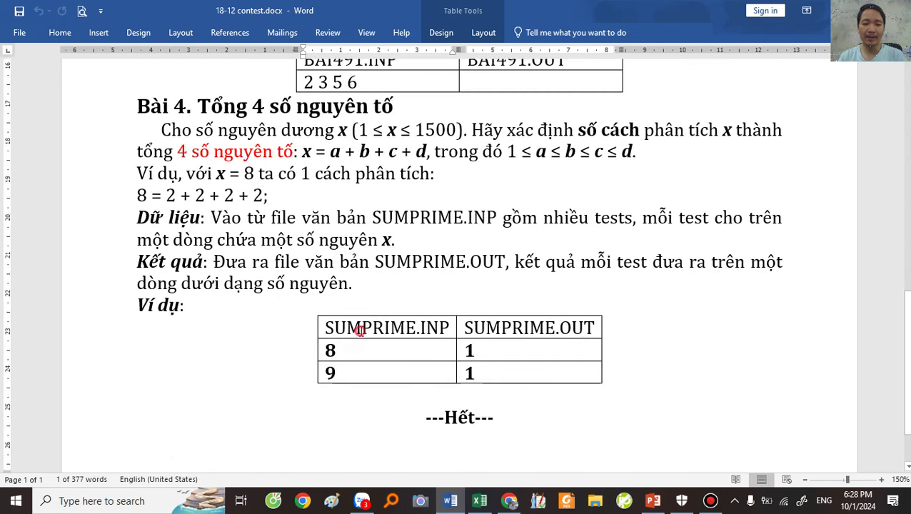
Step: Highlight the SUMPRIME file name in Bài 4's example table and in its result description
double_click(361, 330)
click(368, 339)
key(shift+Right)
key(shift+Right)
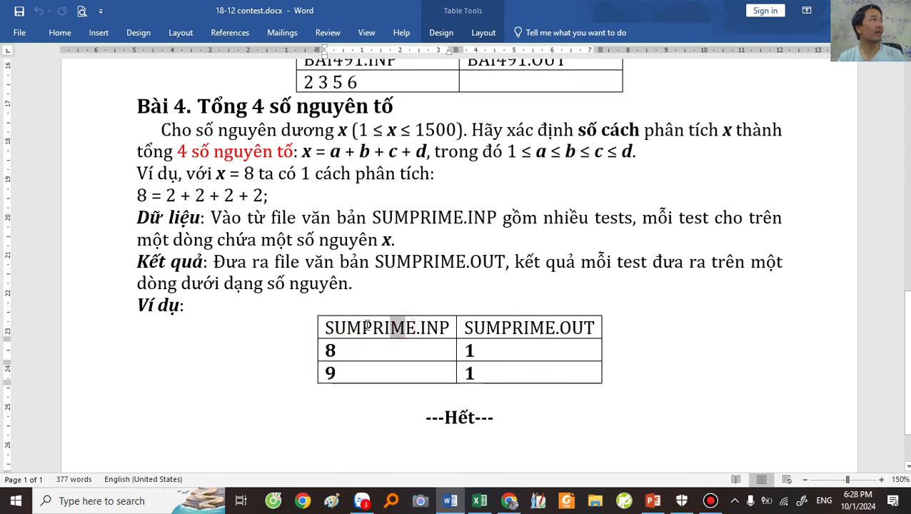
key(shift+Left)
key(shift+Left)
key(shift+Left)
key(shift+Left)
key(shift+Left)
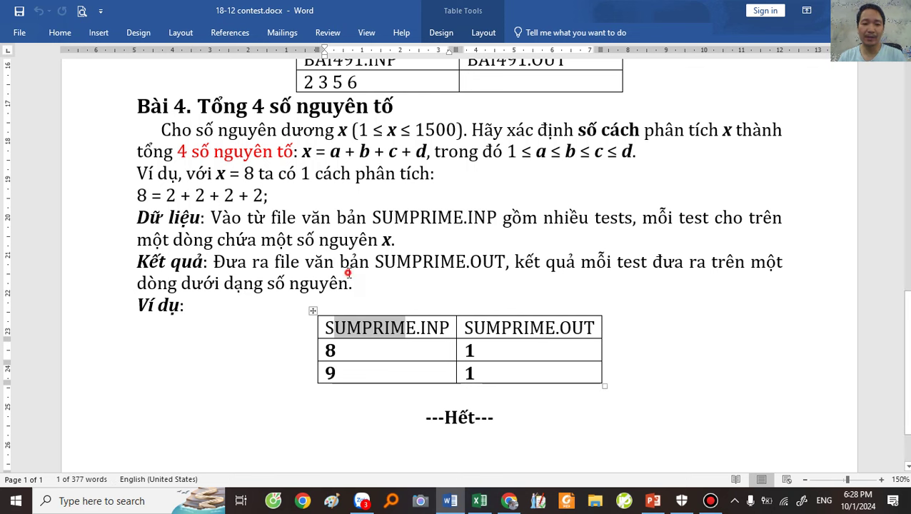
click(444, 273)
double_click(420, 263)
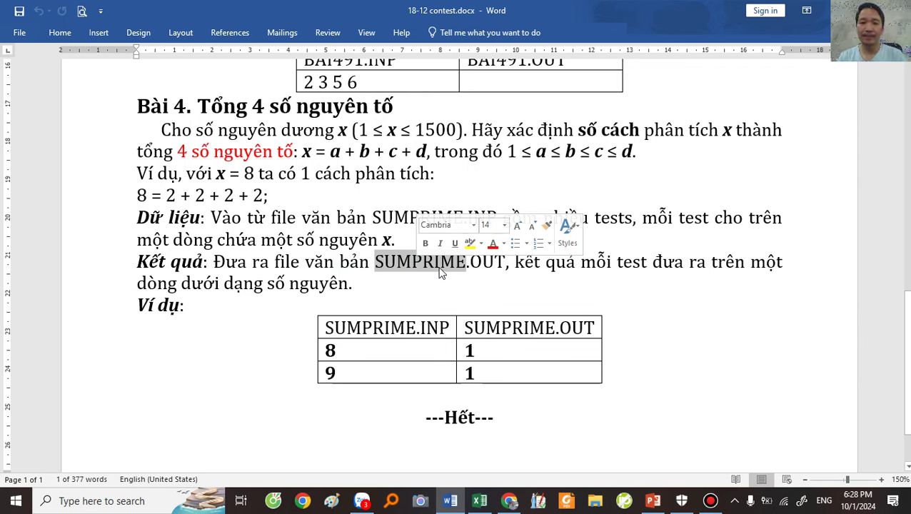
Step: Switch to File Explorer and open the 501 folder on the Data1 (D:) drive
click(597, 505)
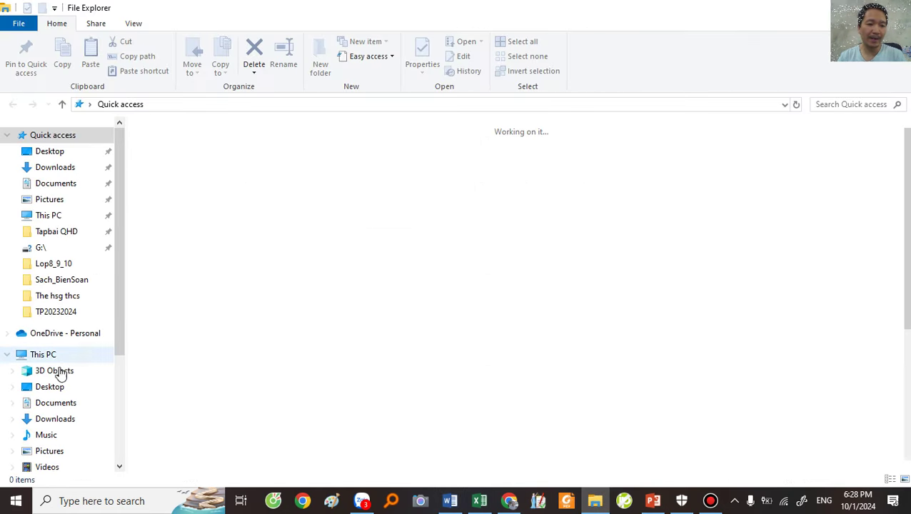
scroll(60, 371, down, 2)
click(59, 407)
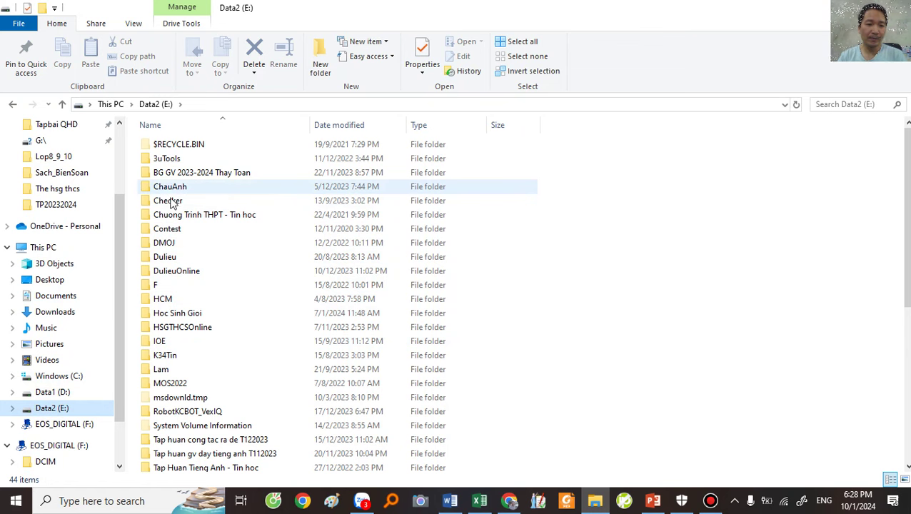
scroll(171, 380, down, 3)
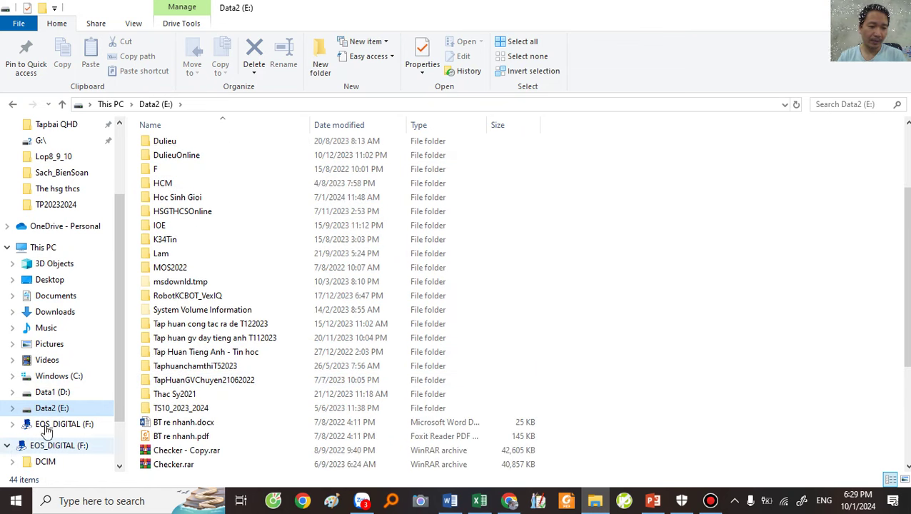
click(50, 392)
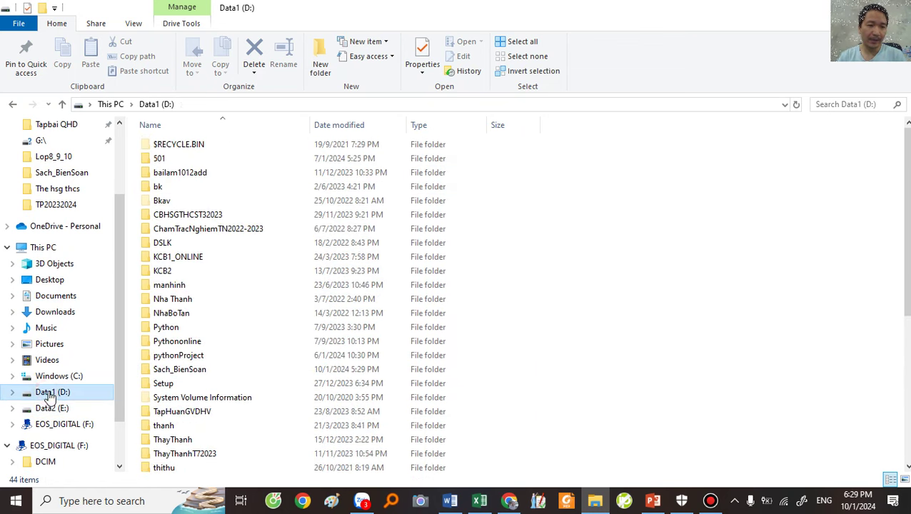
double_click(158, 158)
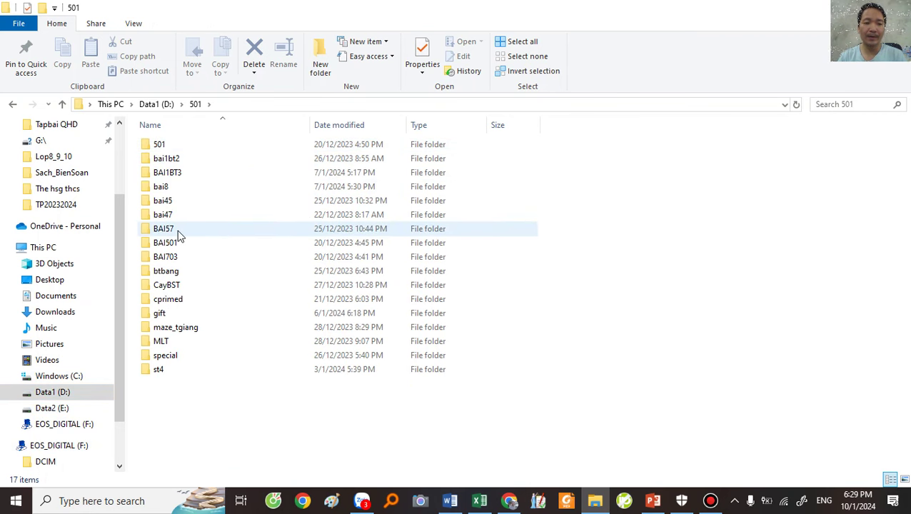
Step: Look over the project folders in 501, from bai45 and bai47 to BAI57, BAI501 and BAI703
click(173, 213)
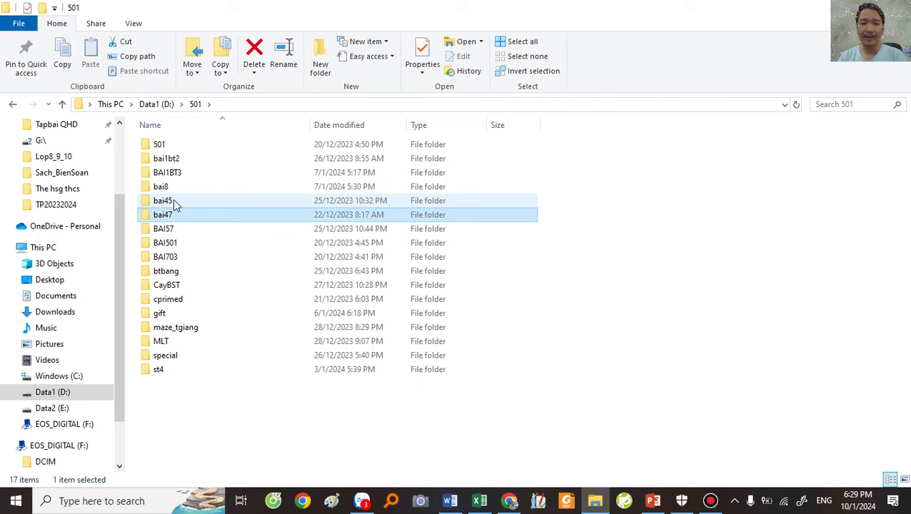
click(174, 203)
click(175, 215)
click(177, 229)
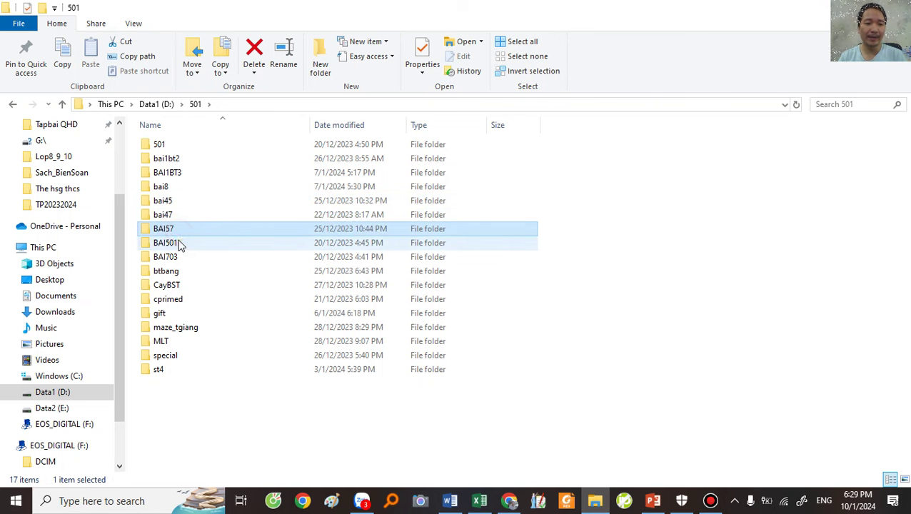
click(180, 244)
click(184, 257)
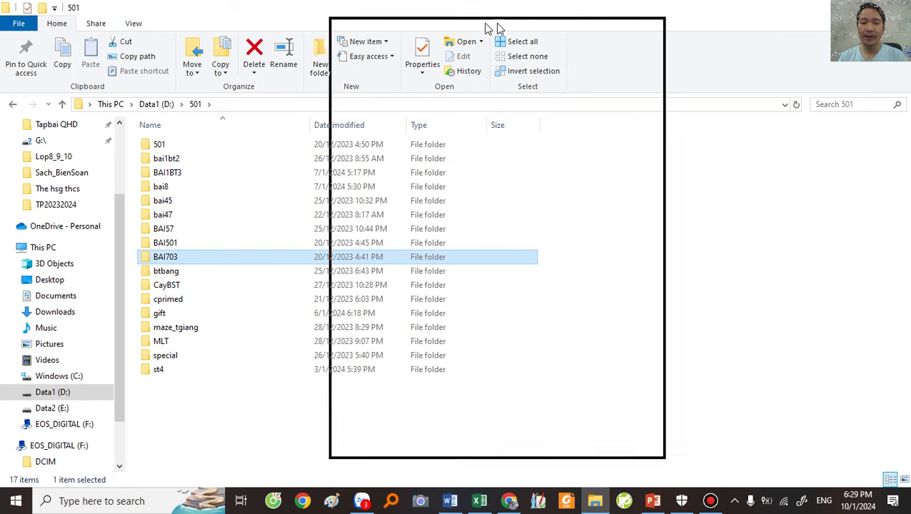
Step: Restore the 501 folder window to a smaller size and move it aside to uncover the desktop
drag(468, 23, 221, 16)
drag(656, 7, 690, 116)
click(672, 106)
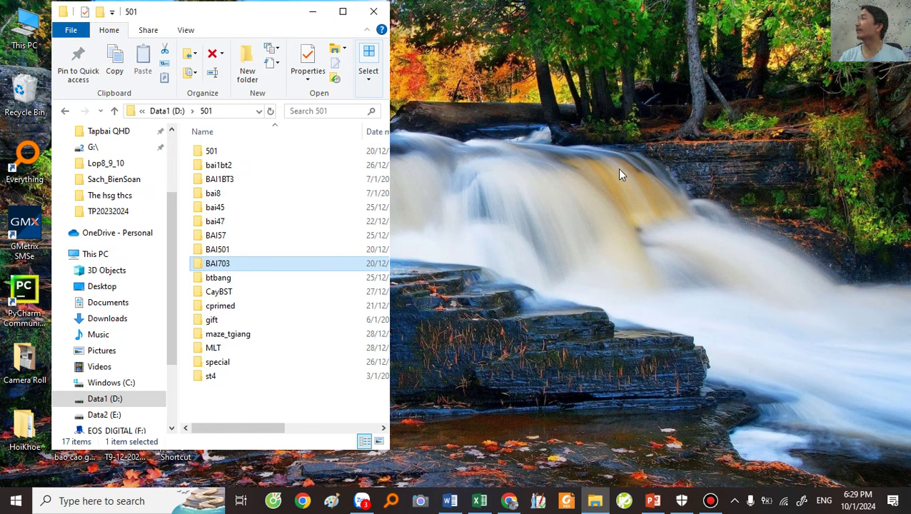
click(628, 108)
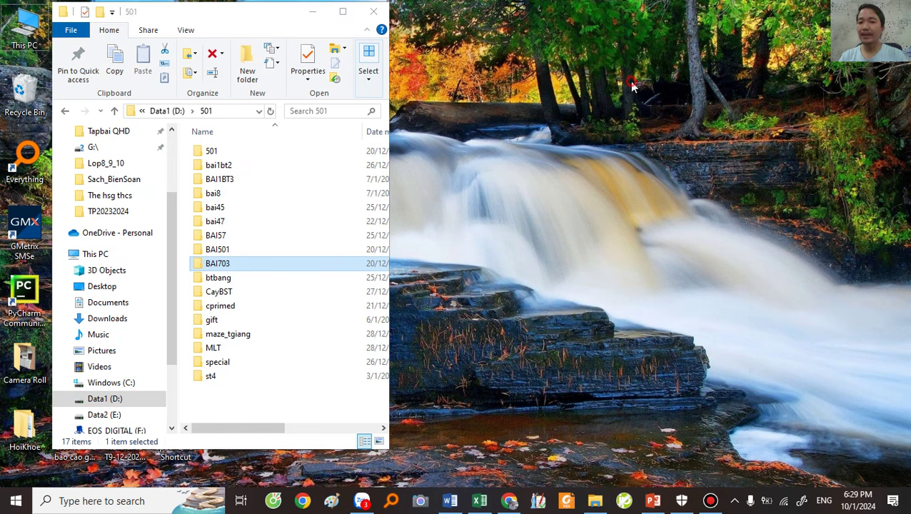
drag(253, 17, 237, 29)
click(140, 122)
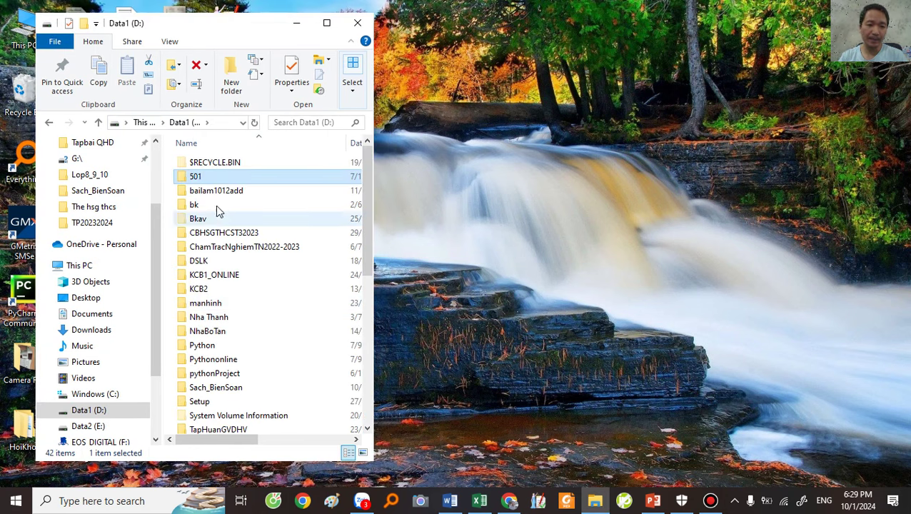
double_click(210, 178)
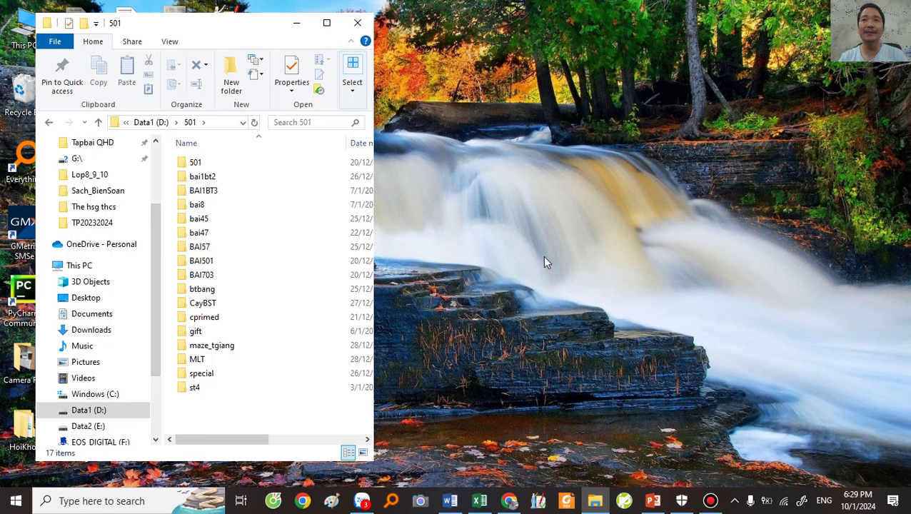
Step: Create a new folder on an empty area of the desktop and name it 501
click(625, 163)
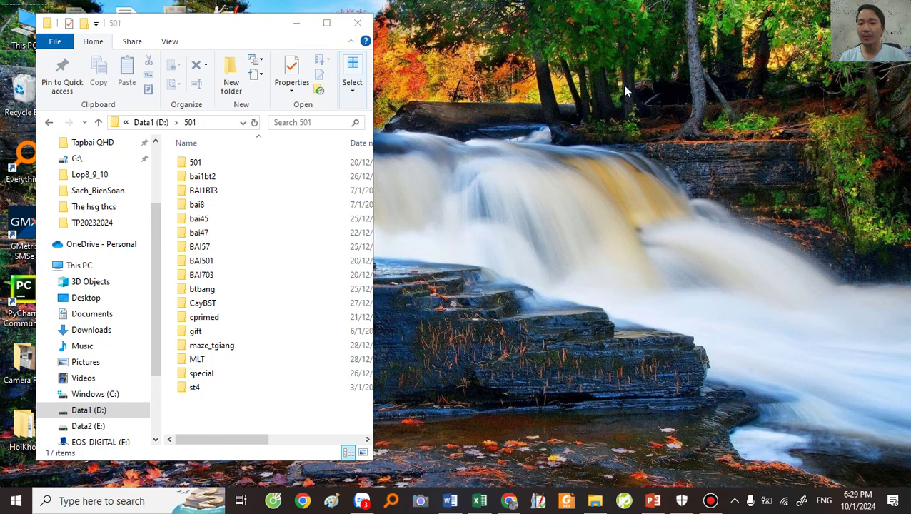
right_click(625, 150)
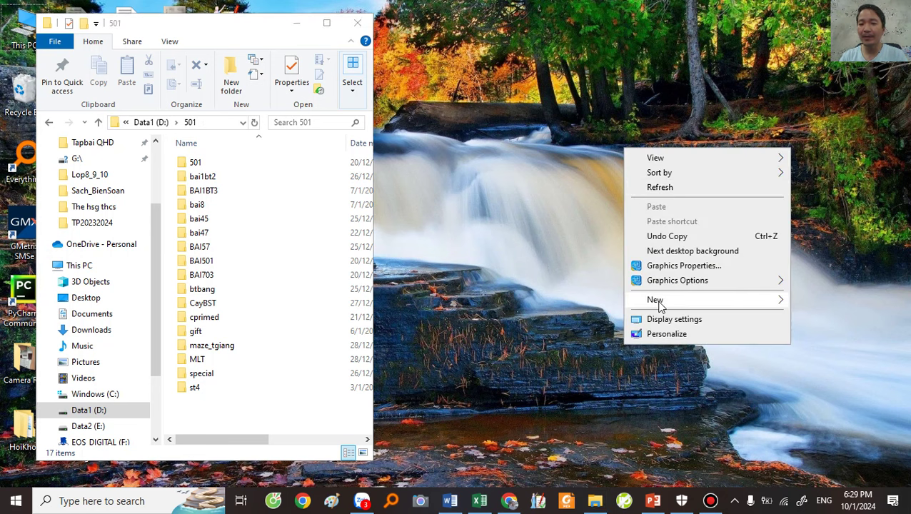
mouse_move(660, 305)
click(461, 301)
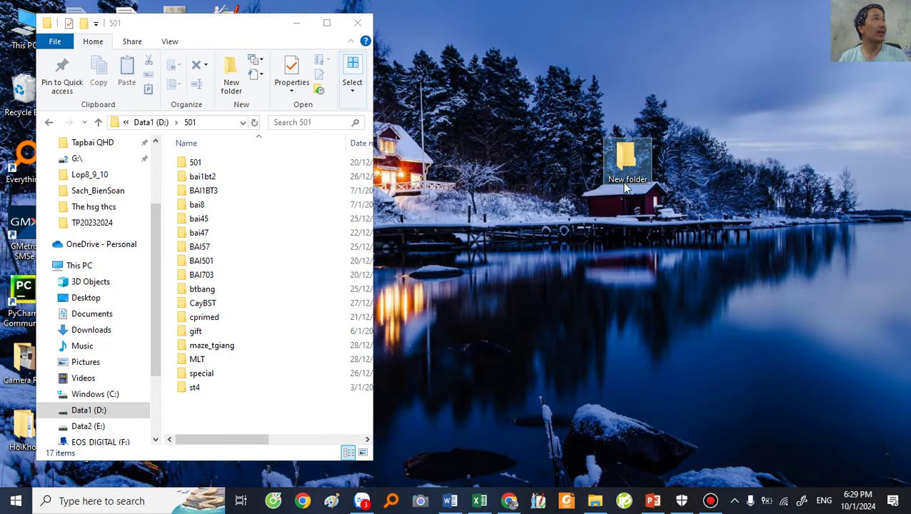
right_click(626, 150)
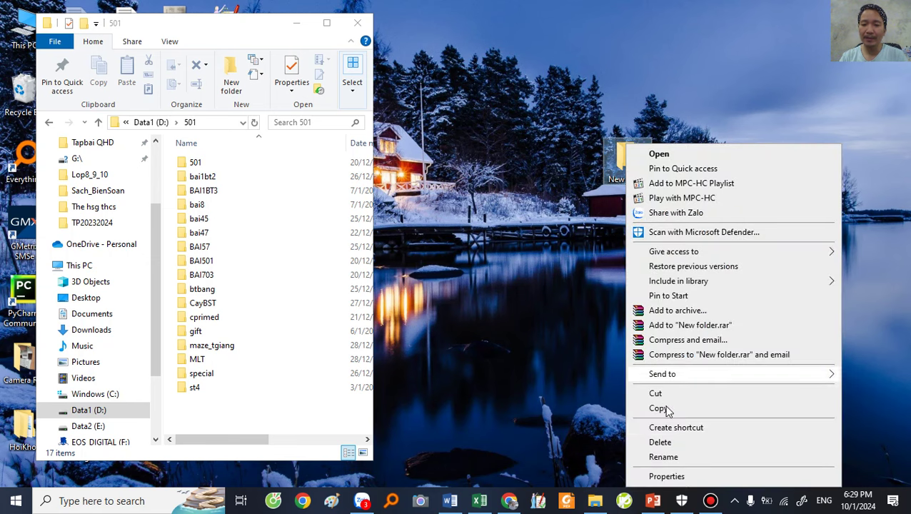
click(655, 458)
text(501)
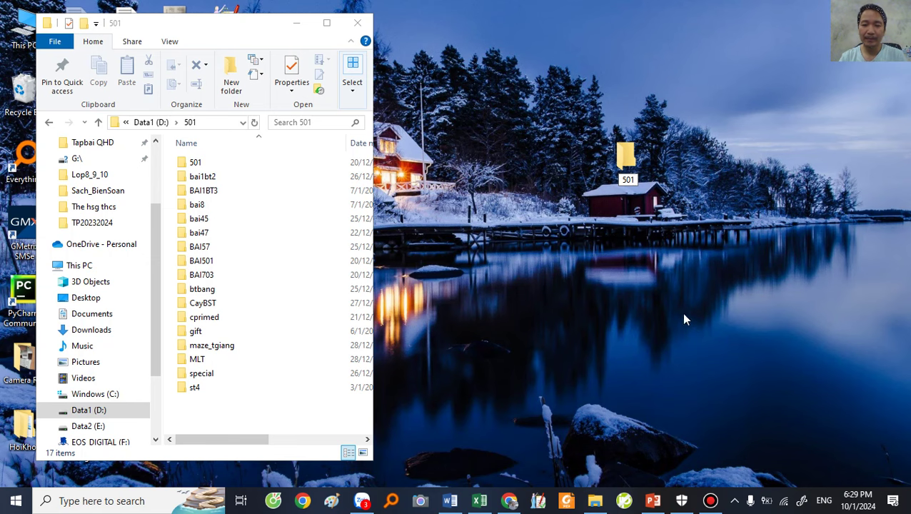
Step: Open the desktop's 501 folder and place its window beside the D: drive's 501 window
click(626, 163)
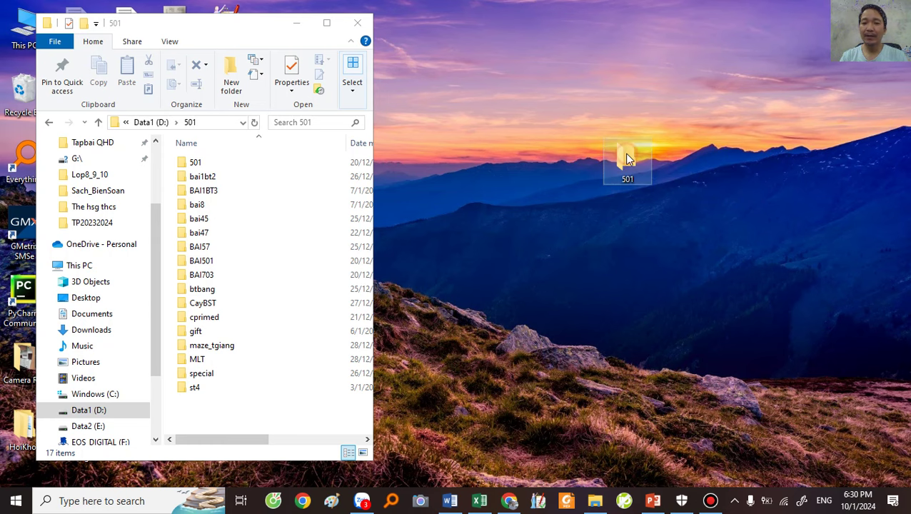
double_click(645, 143)
drag(246, 47, 682, 57)
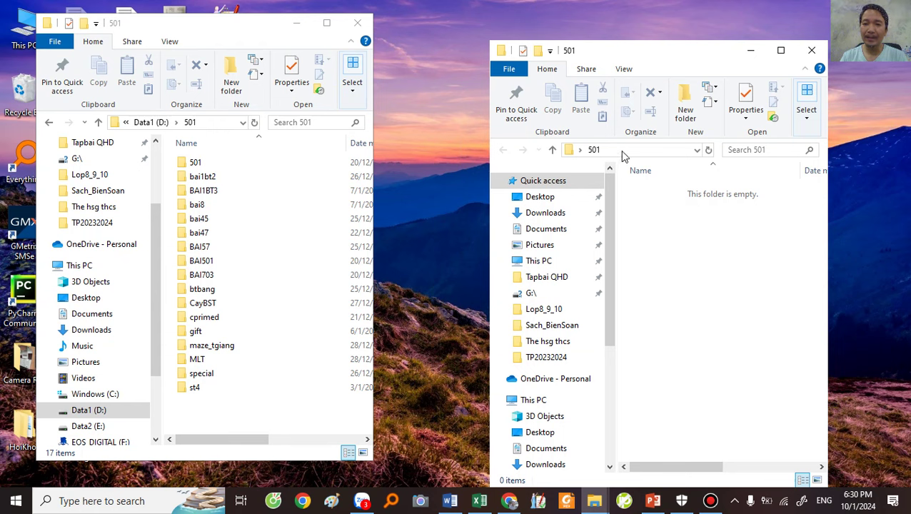
Step: Open the bai45 project folder in the D: drive's 501 folder and look through its project files
click(209, 221)
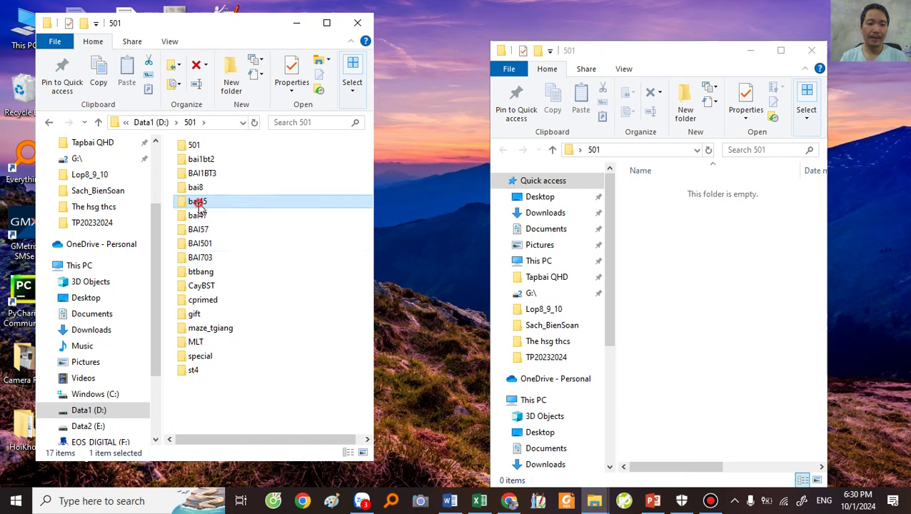
double_click(198, 203)
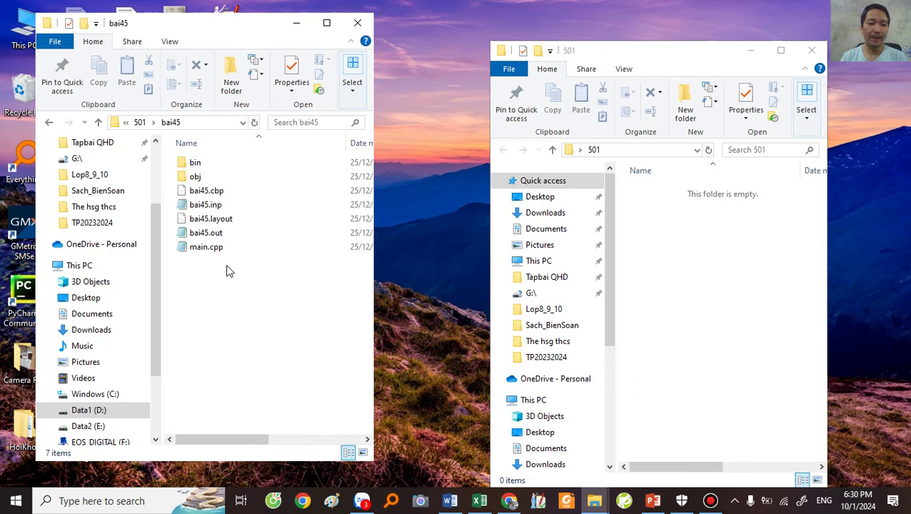
click(227, 191)
key(Down)
key(Down)
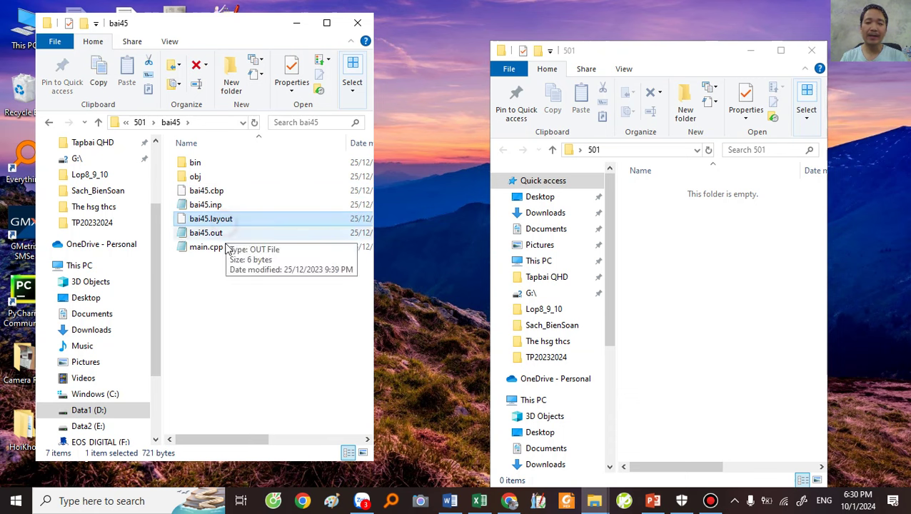
Step: Copy main.cpp from the bai45 project folder into the desktop's 501 folder
click(212, 248)
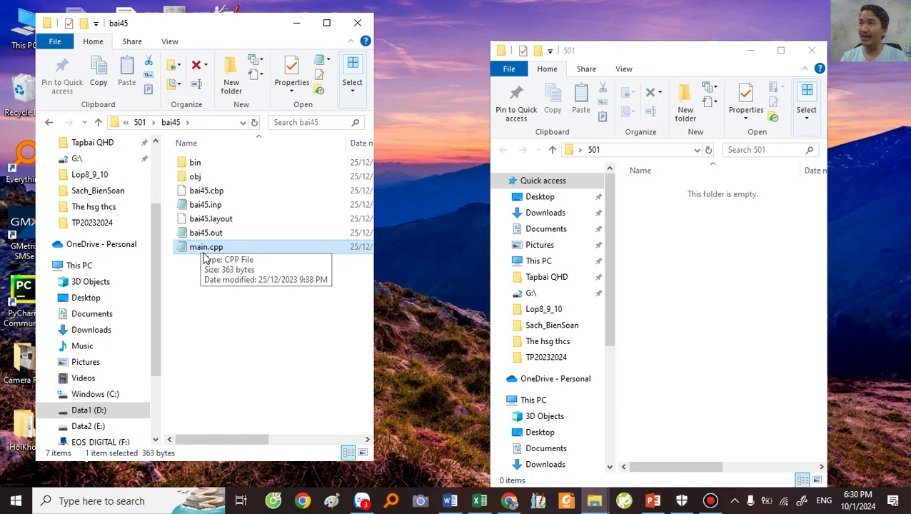
click(220, 278)
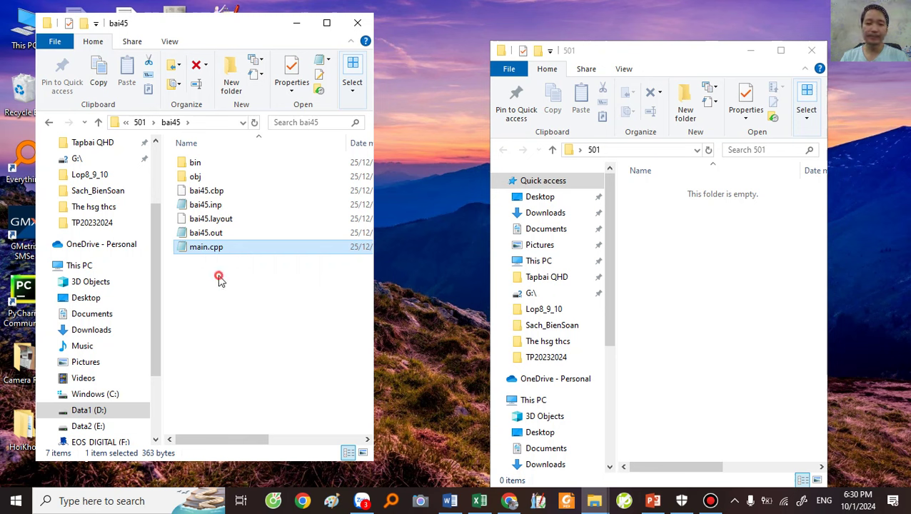
click(212, 247)
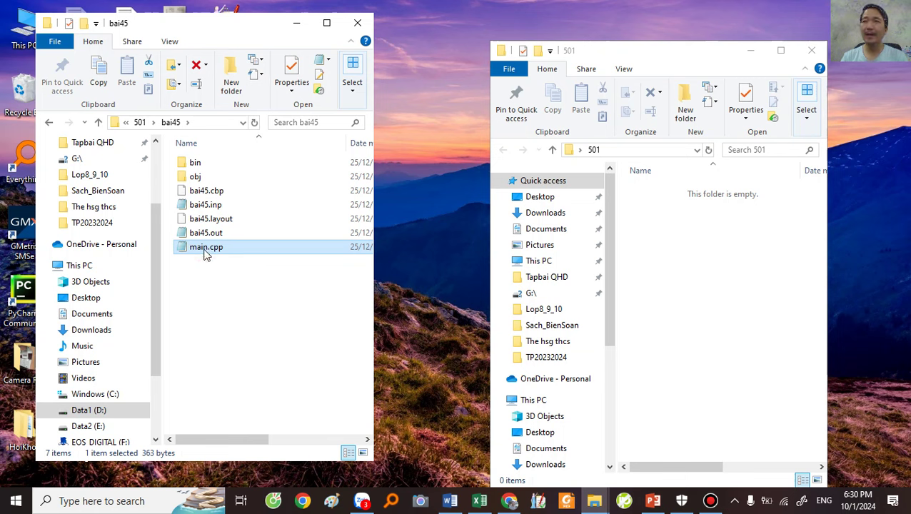
right_click(206, 255)
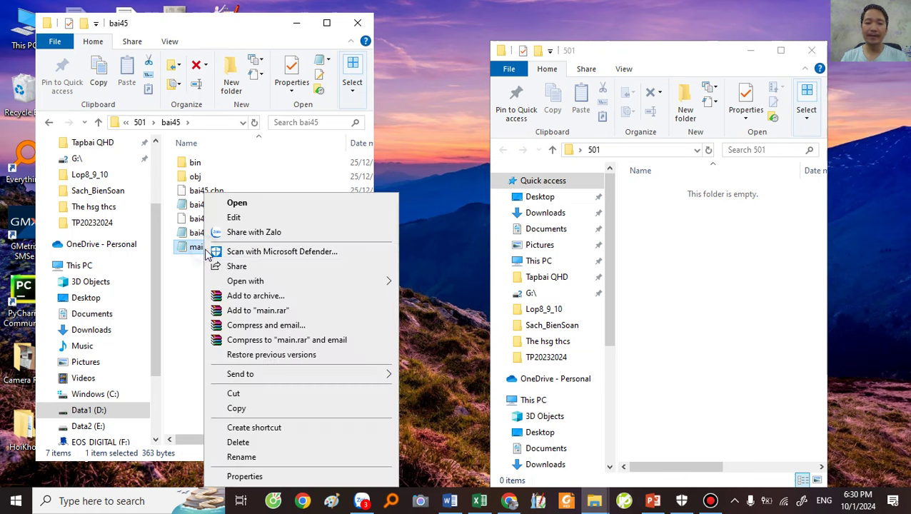
click(232, 408)
click(675, 227)
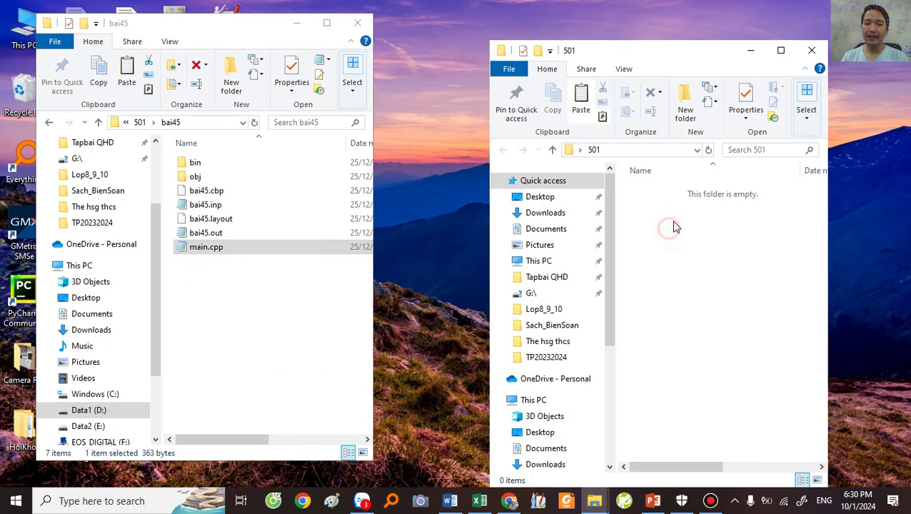
right_click(675, 227)
click(700, 315)
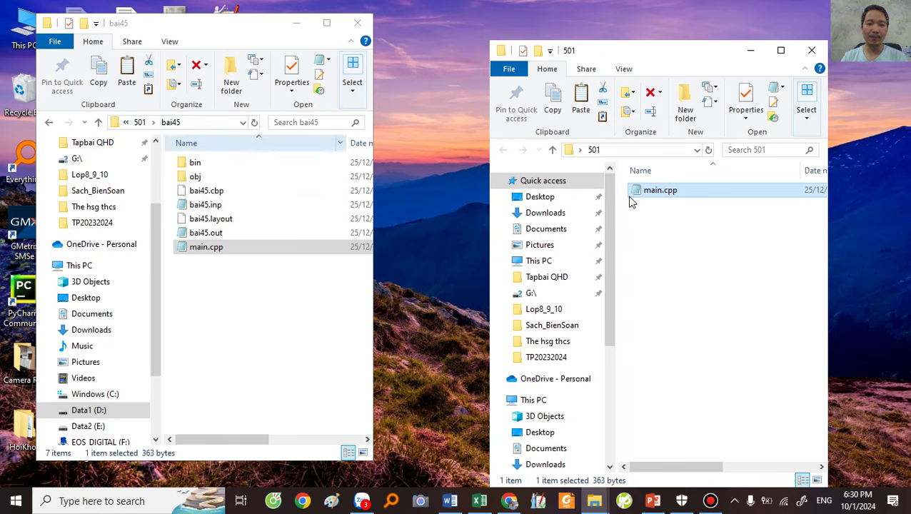
Step: Switch to the 18-12 contest document in Word and check the file name given in problem 1's example table
click(450, 500)
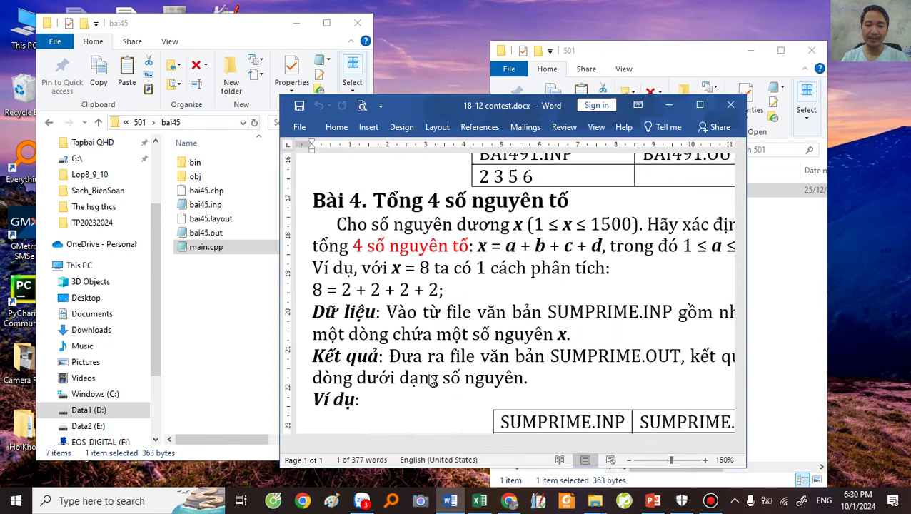
scroll(494, 298, up, 15)
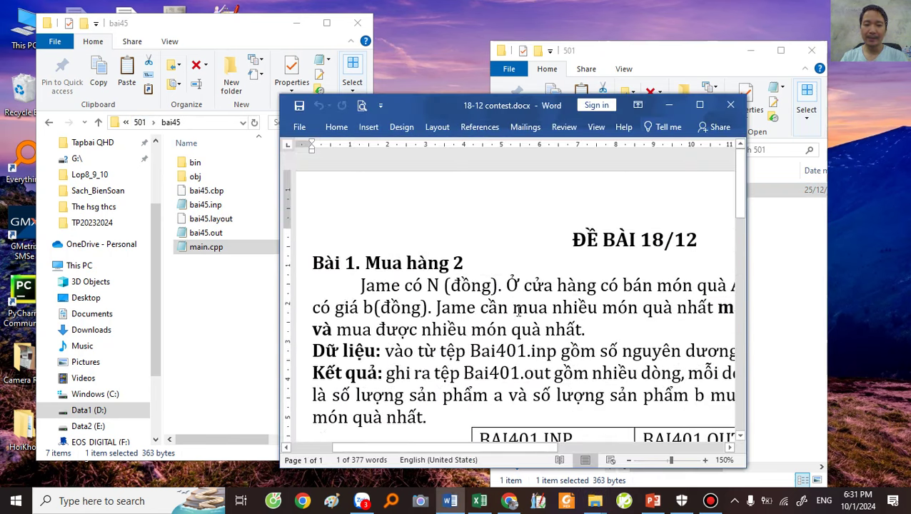
scroll(525, 323, down, 5)
scroll(525, 323, up, 3)
click(508, 295)
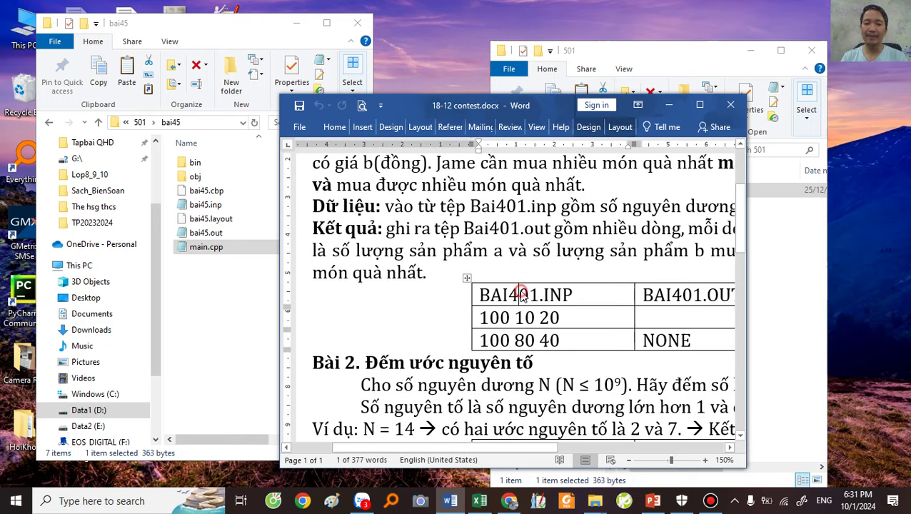
double_click(509, 295)
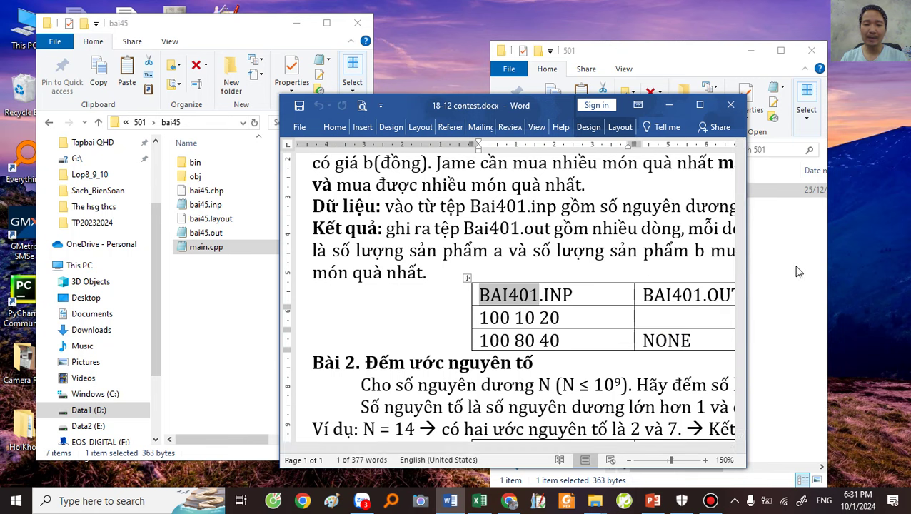
click(771, 291)
click(397, 291)
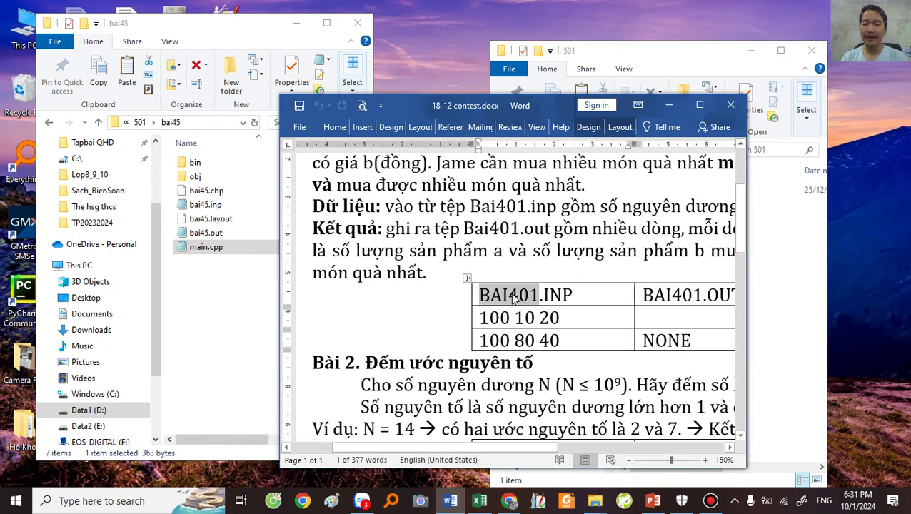
click(771, 282)
Step: Try renaming the copied main.cpp in the desktop's 501 folder to BAI45.cpp
click(660, 192)
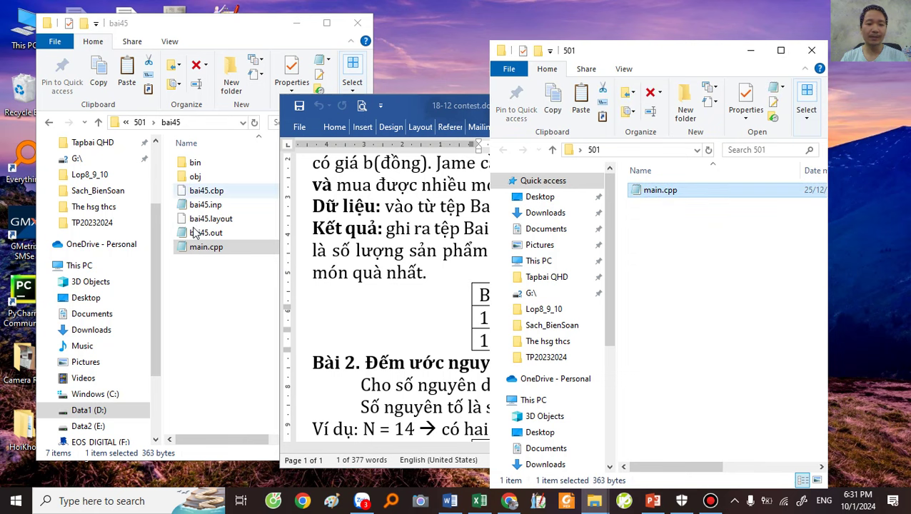
click(656, 192)
text(BAI45)
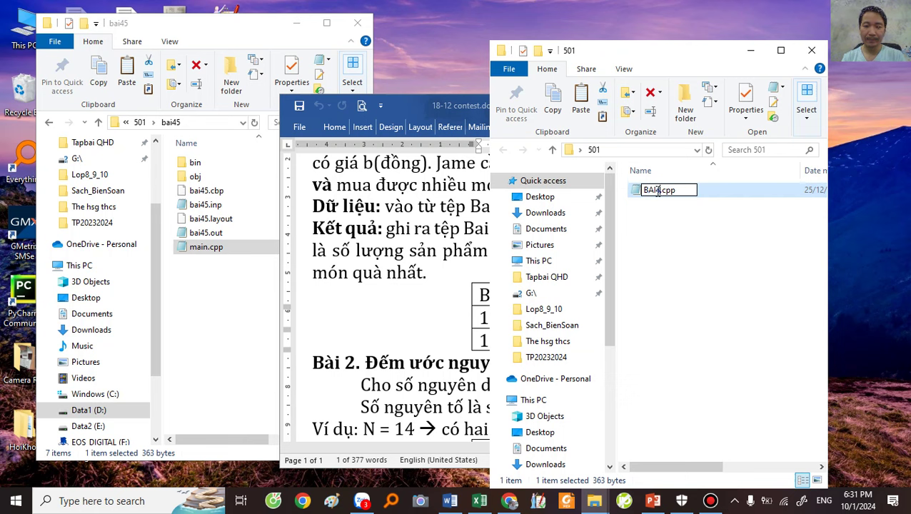
key(Return)
Step: Undo the rename of the copied source file
right_click(658, 193)
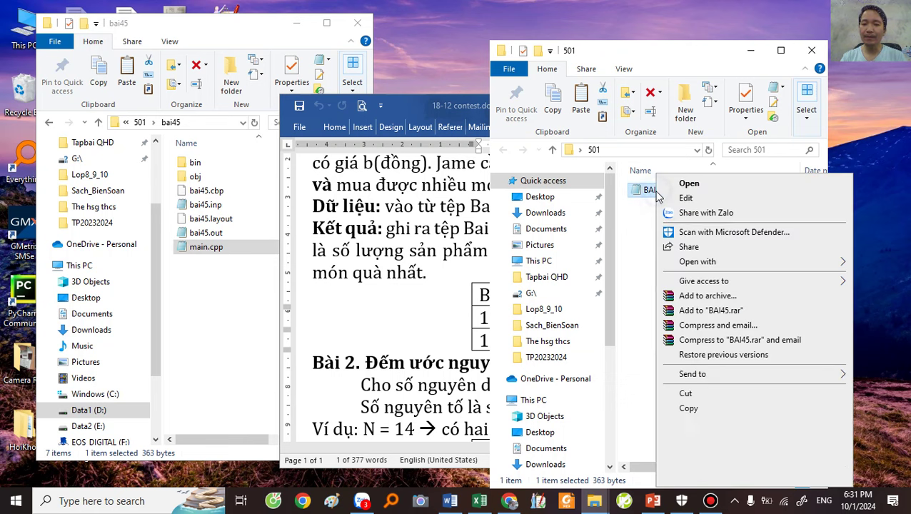
click(627, 366)
key(ctrl+z)
Step: Rename main.cpp in the desktop's 501 folder to BAI45.cpp
right_click(648, 193)
click(648, 191)
right_click(649, 191)
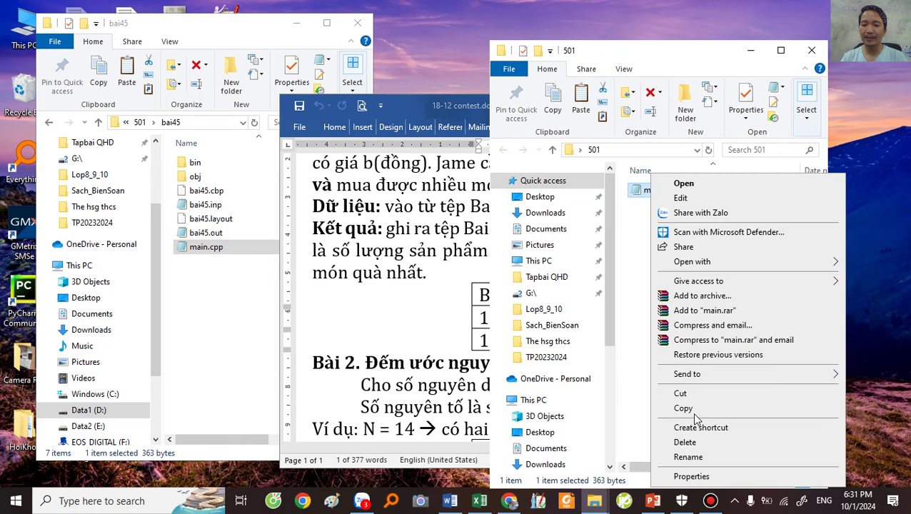
click(687, 457)
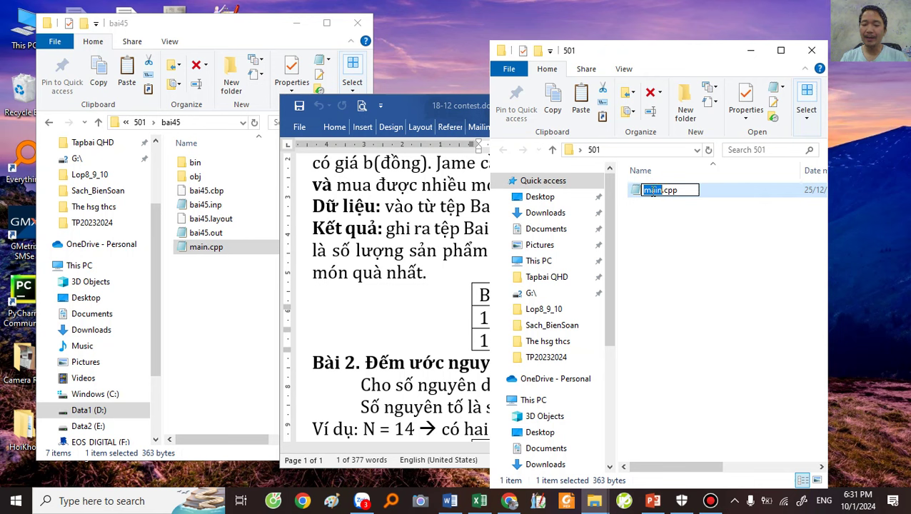
key(BackSpace)
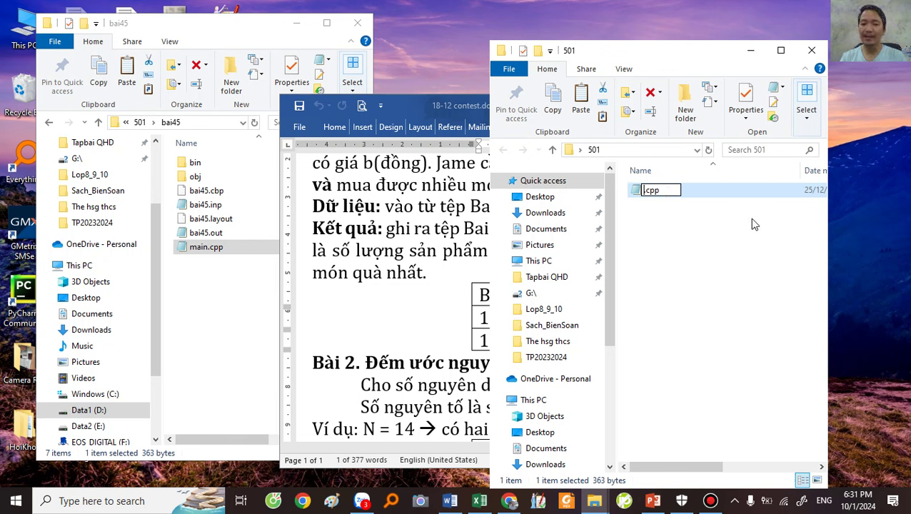
text(BAI)
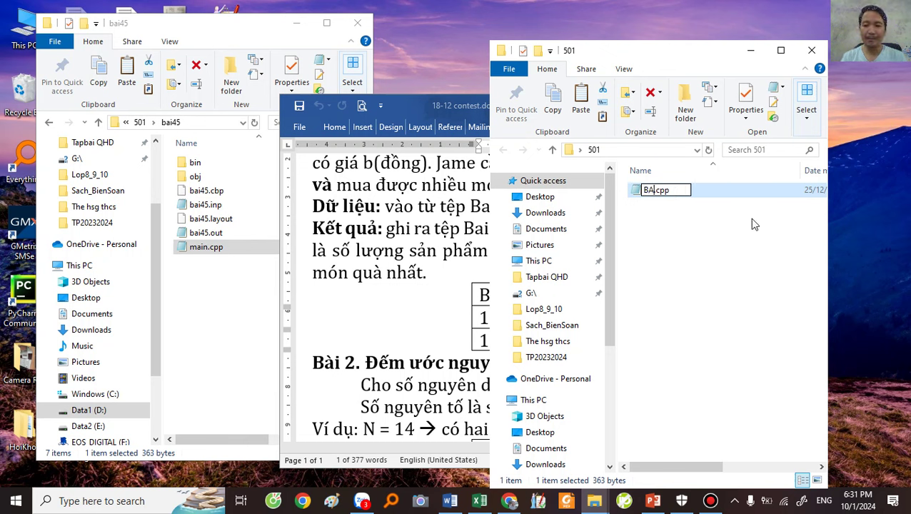
text(45)
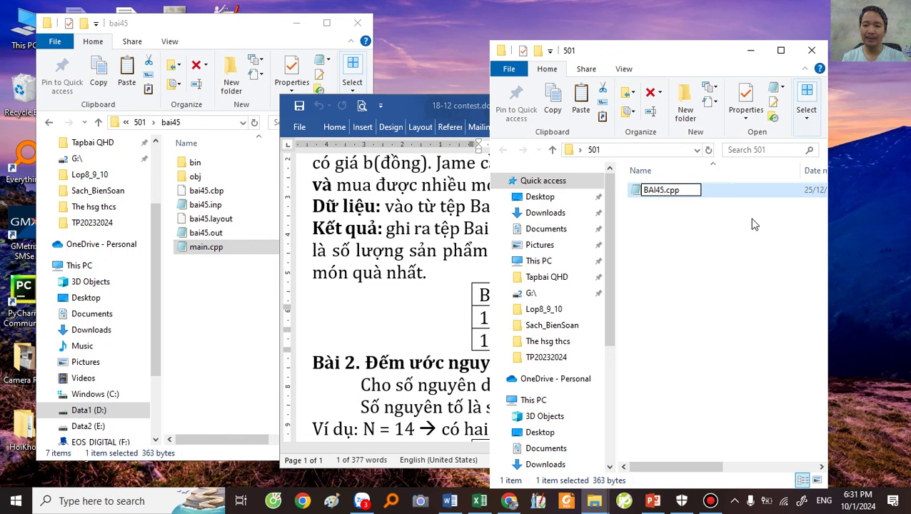
key(Return)
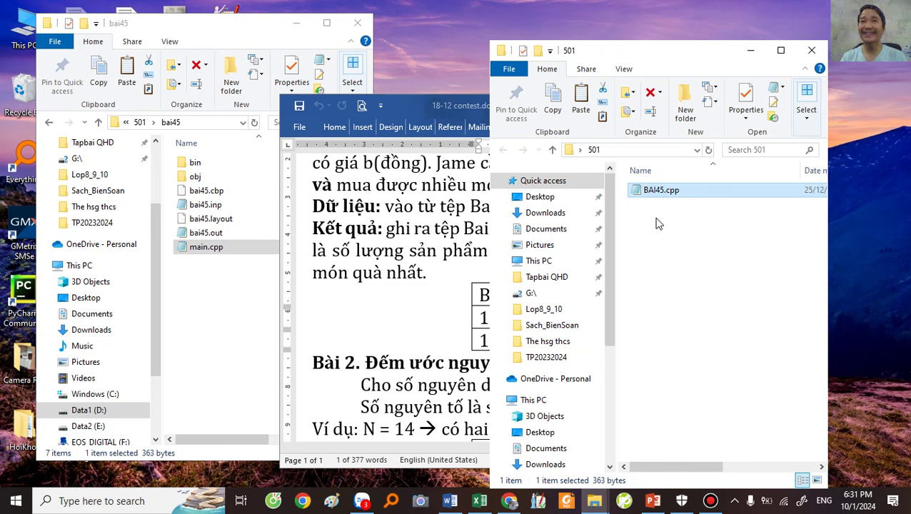
Step: Open BAI45.cpp from the desktop's 501 folder for editing in Notepad
click(664, 239)
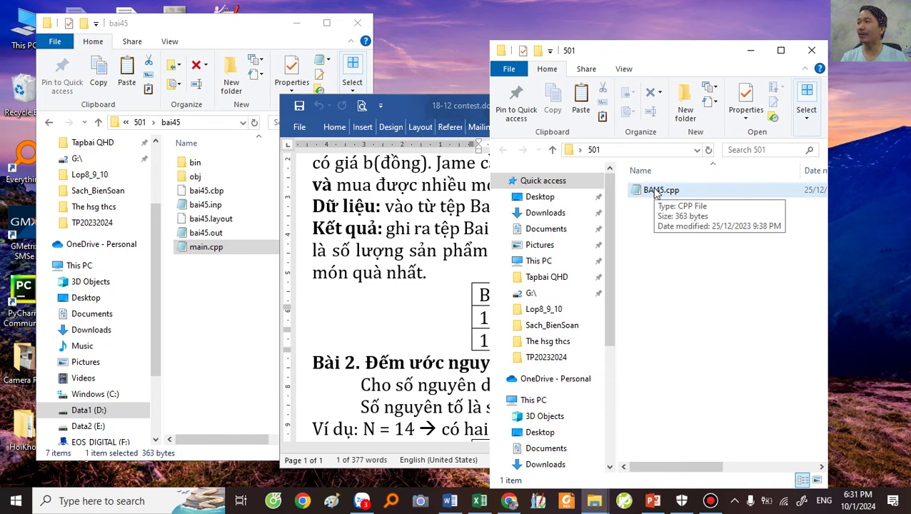
right_click(656, 192)
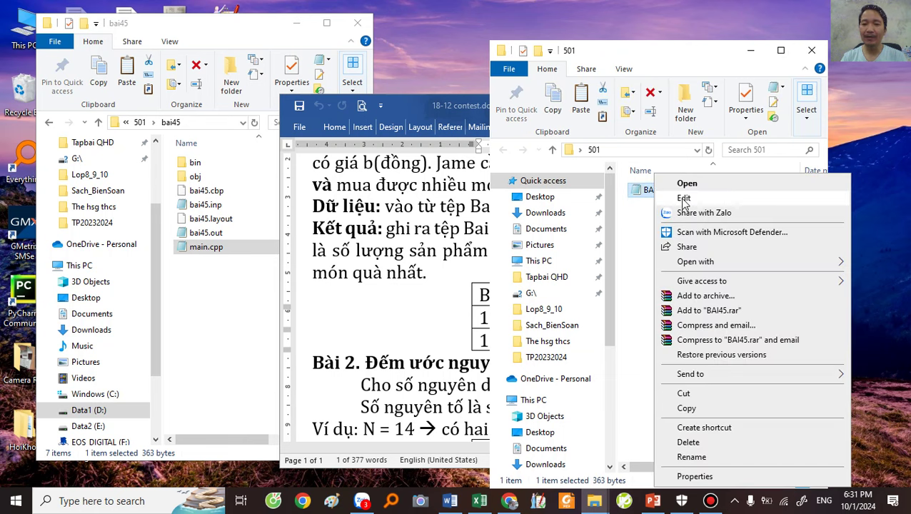
click(646, 195)
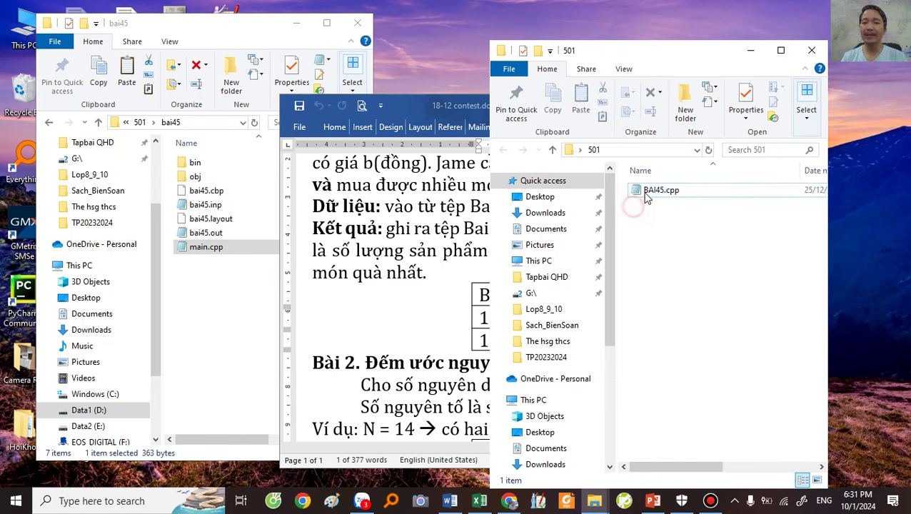
right_click(647, 196)
click(664, 199)
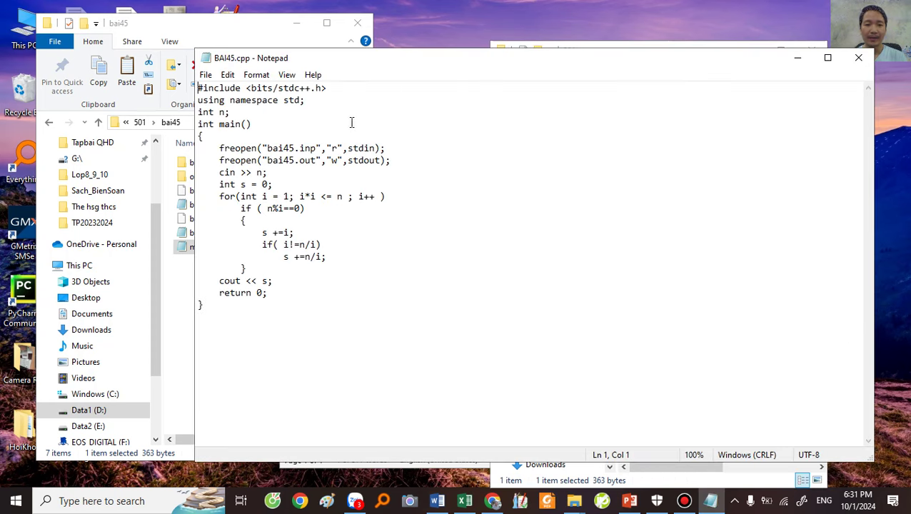
scroll(307, 170, up, 4)
drag(263, 92, 350, 340)
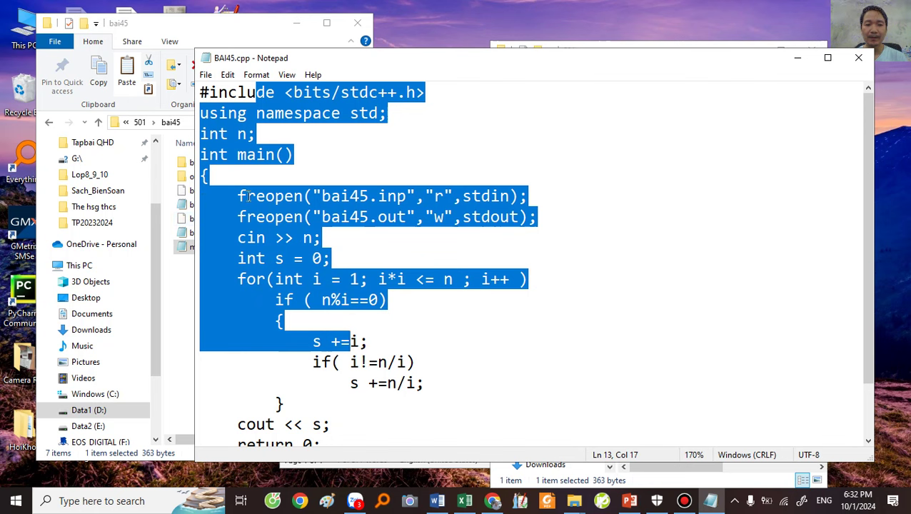
Step: Comment out both freopen lines in main() with // and highlight them
click(228, 195)
text(//)
click(229, 216)
text(//)
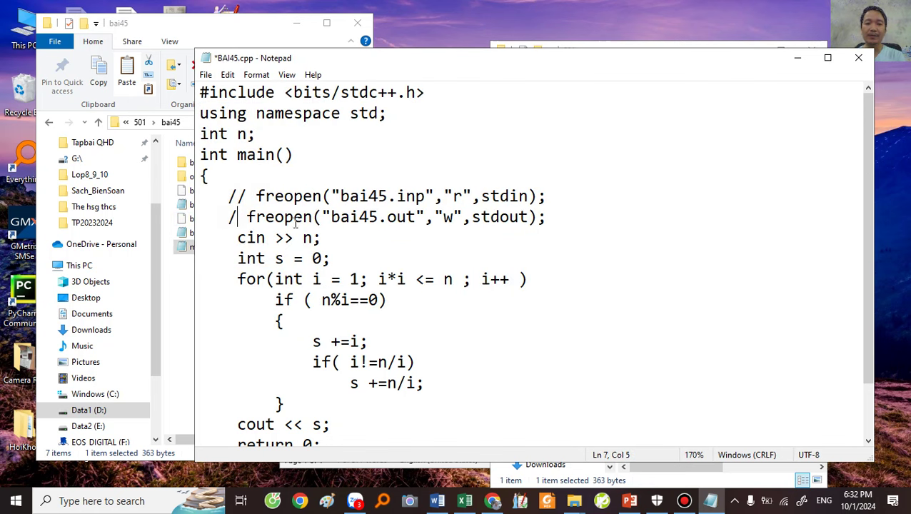
drag(227, 196, 289, 224)
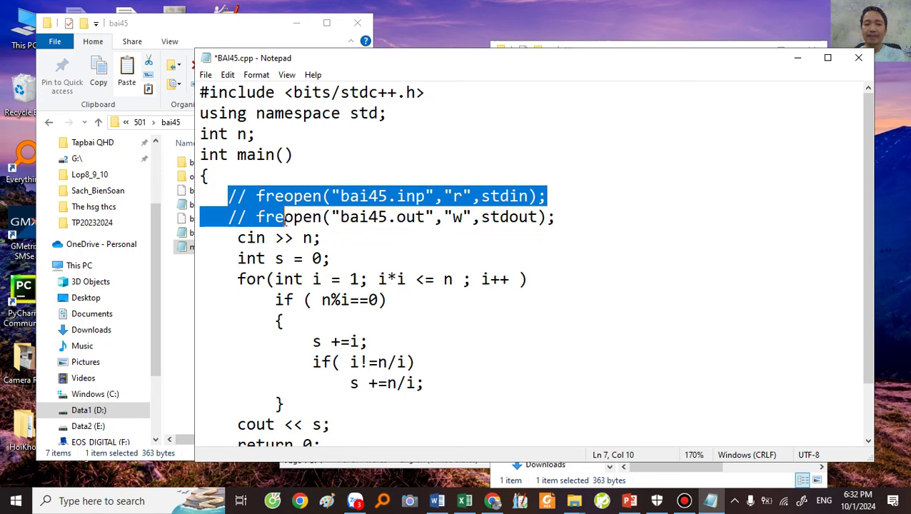
Step: Remove the // comment marks from both freopen lines
click(245, 199)
key(BackSpace)
key(BackSpace)
click(247, 216)
key(BackSpace)
key(BackSpace)
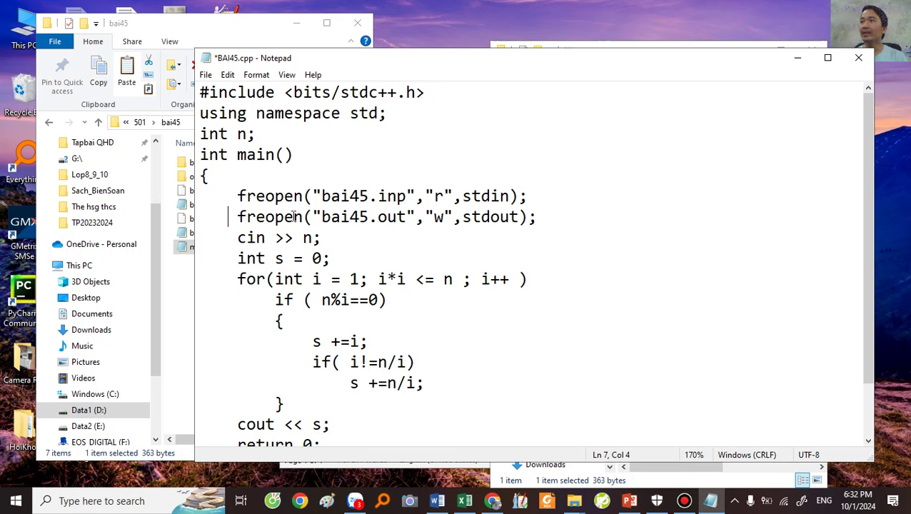
Step: Put // in front of the bai45.inp and bai45.out freopen lines again
click(233, 198)
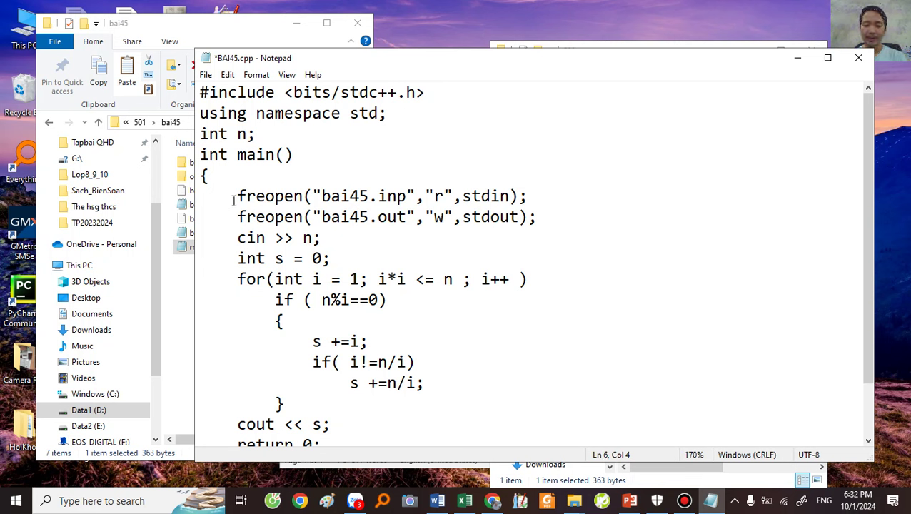
text(//)
click(233, 216)
text(//)
Step: Delete the // marks in front of the bai45.inp and bai45.out freopen lines
drag(228, 196, 247, 195)
key(BackSpace)
click(248, 217)
key(BackSpace)
key(BackSpace)
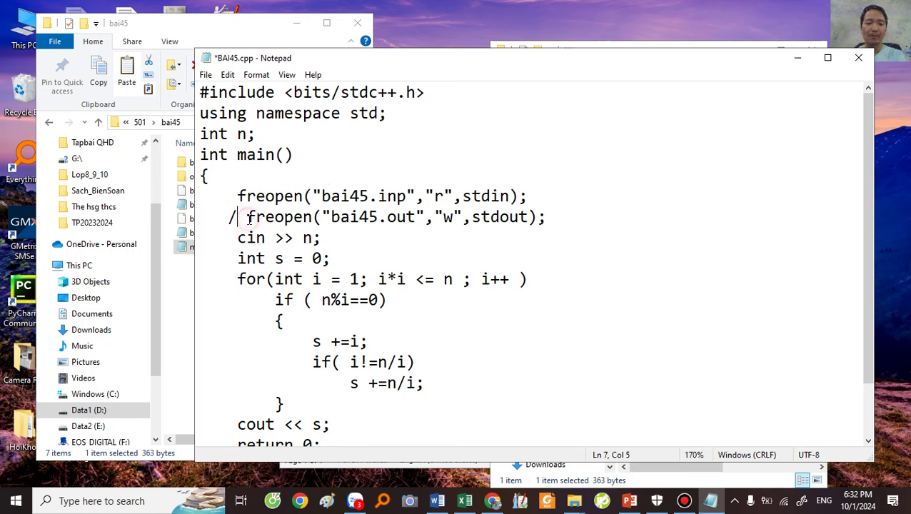
Step: Comment out the two freopen lines for bai45.inp and bai45.out with //
drag(265, 197, 570, 222)
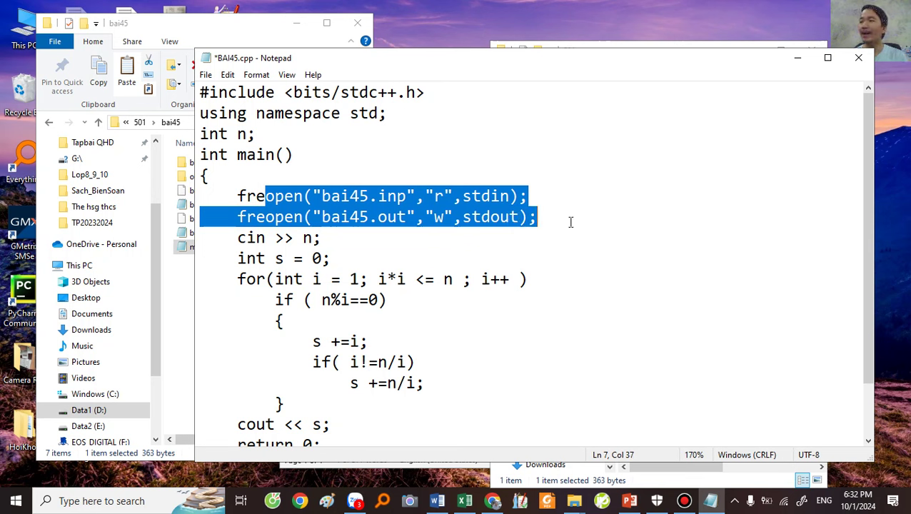
click(304, 216)
click(230, 198)
text(//)
click(232, 216)
text(//)
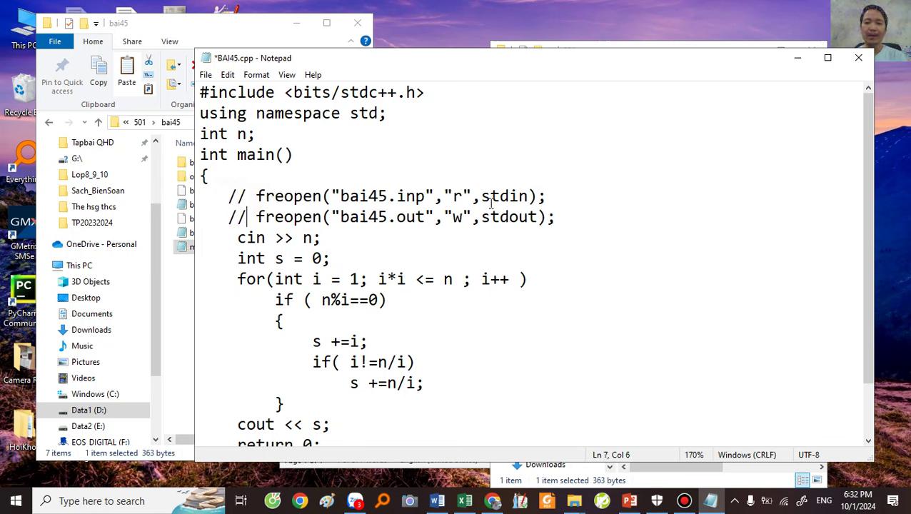
Step: Delete the closing quotation mark after r in the commented-out bai45.inp freopen line
click(485, 199)
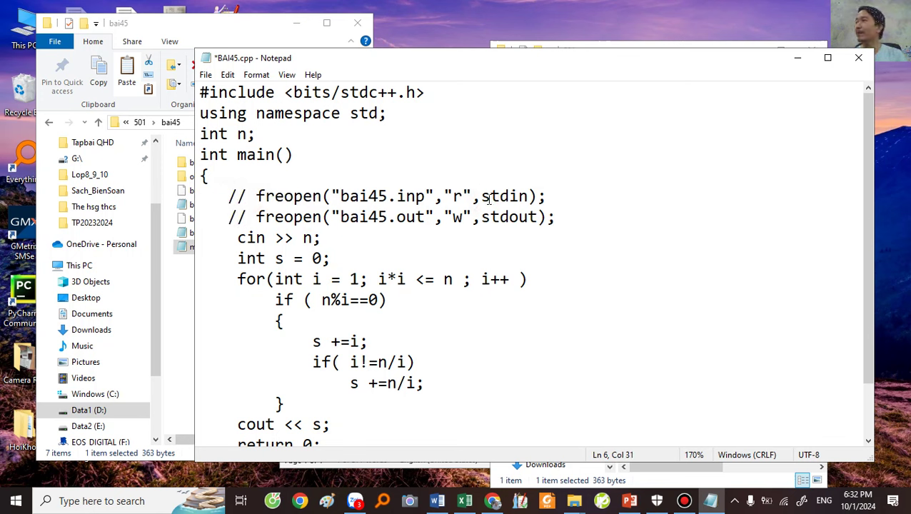
click(477, 198)
key(BackSpace)
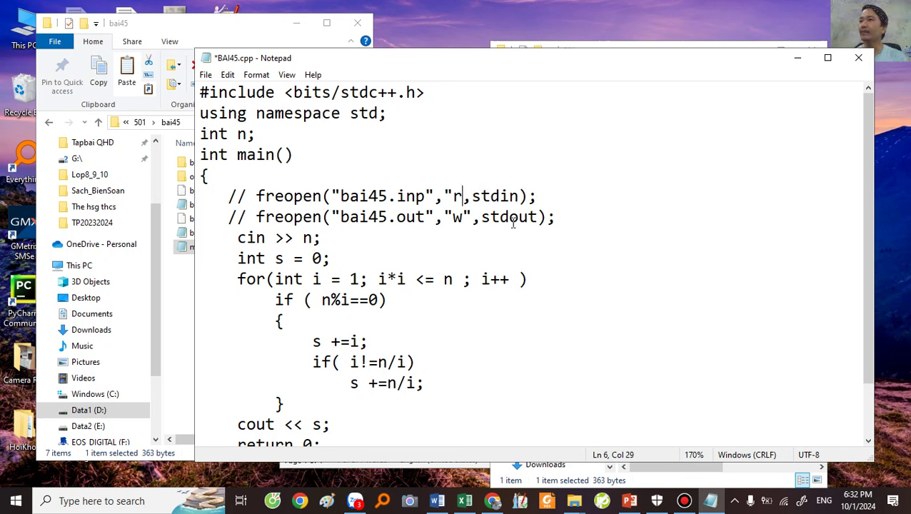
click(653, 230)
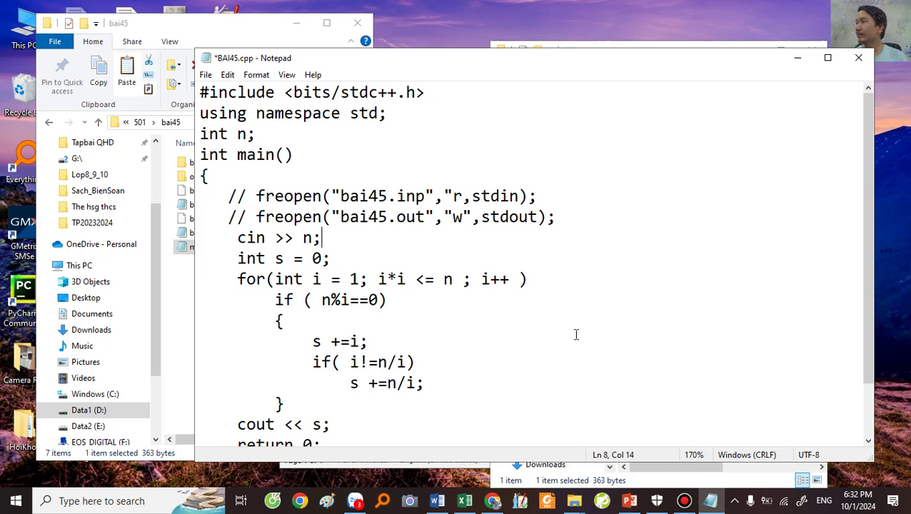
Step: Add the missing closing quotation mark after r in the commented-out bai45.inp freopen line
drag(247, 196, 587, 218)
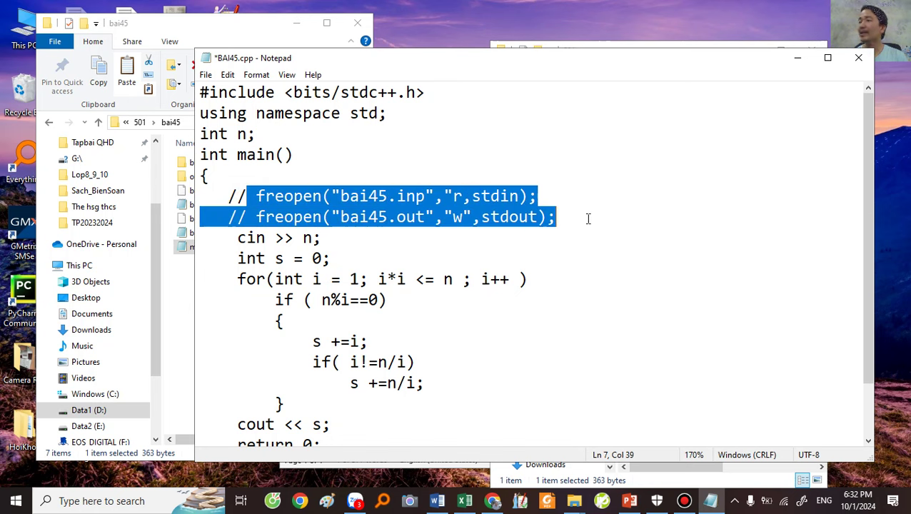
click(488, 245)
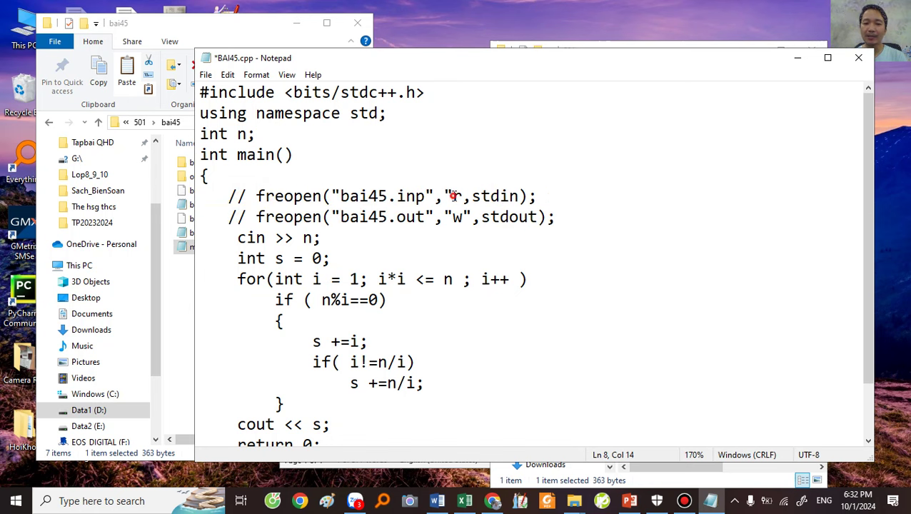
double_click(458, 196)
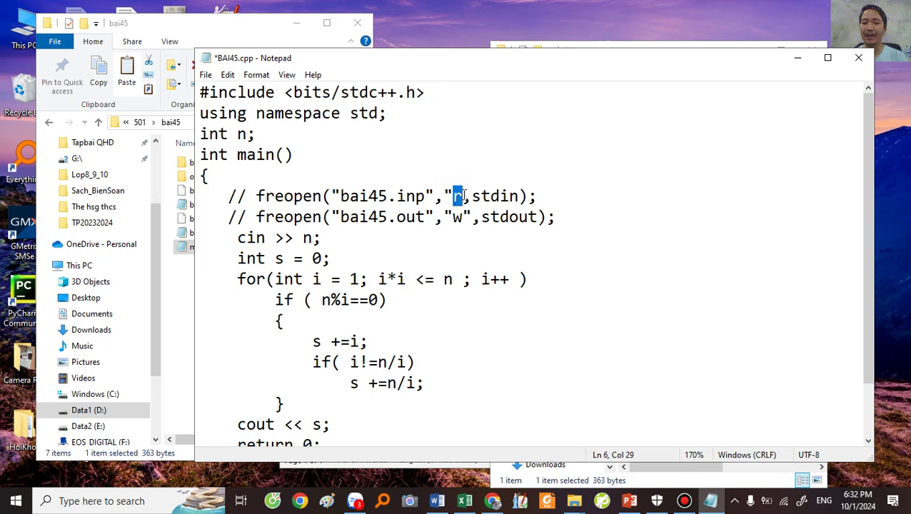
click(463, 195)
text(")
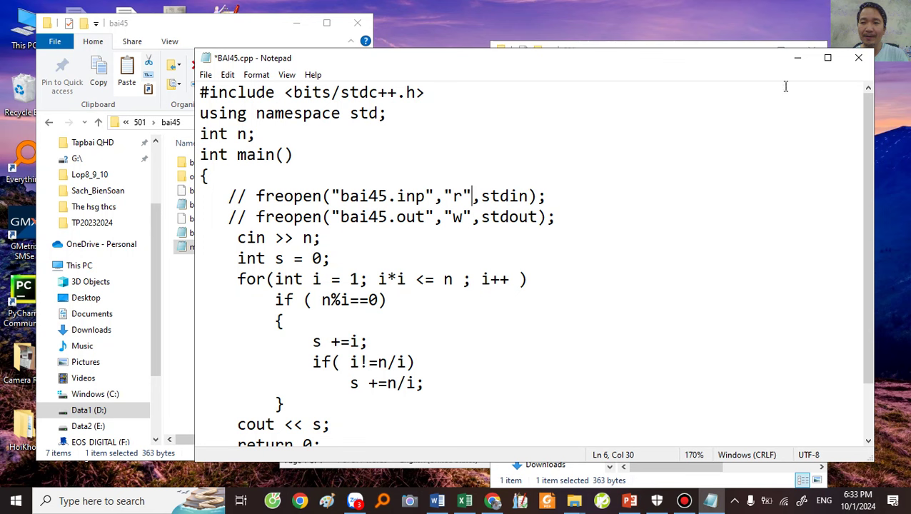
Step: Uncomment the bai45.inp and bai45.out freopen lines by removing their // marks
click(247, 196)
key(BackSpace)
key(BackSpace)
click(246, 216)
key(BackSpace)
key(BackSpace)
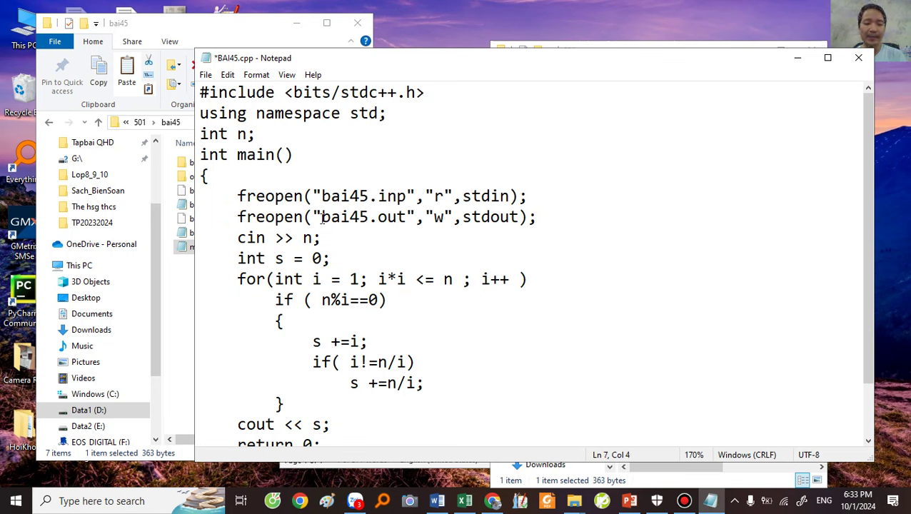
Step: Close BAI45.cpp, saving its changes, and return to the desktop's 501 folder
drag(349, 198, 409, 277)
click(441, 315)
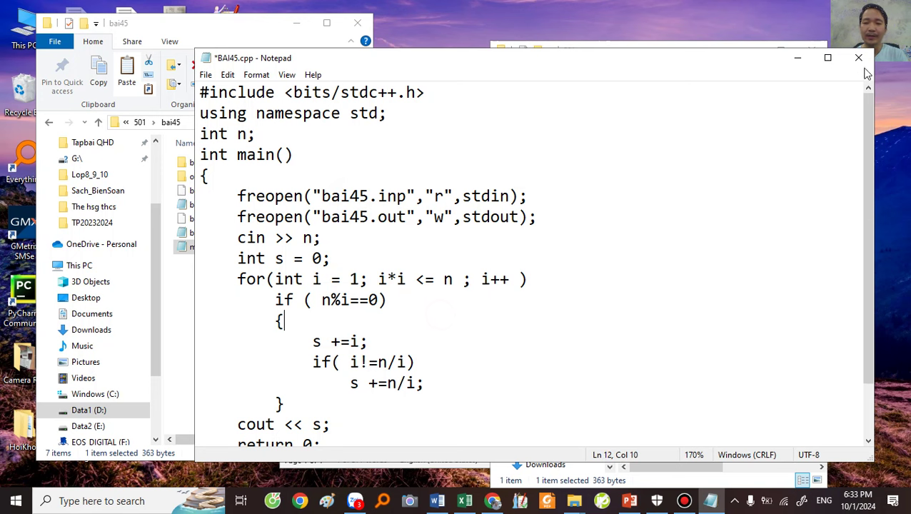
click(858, 58)
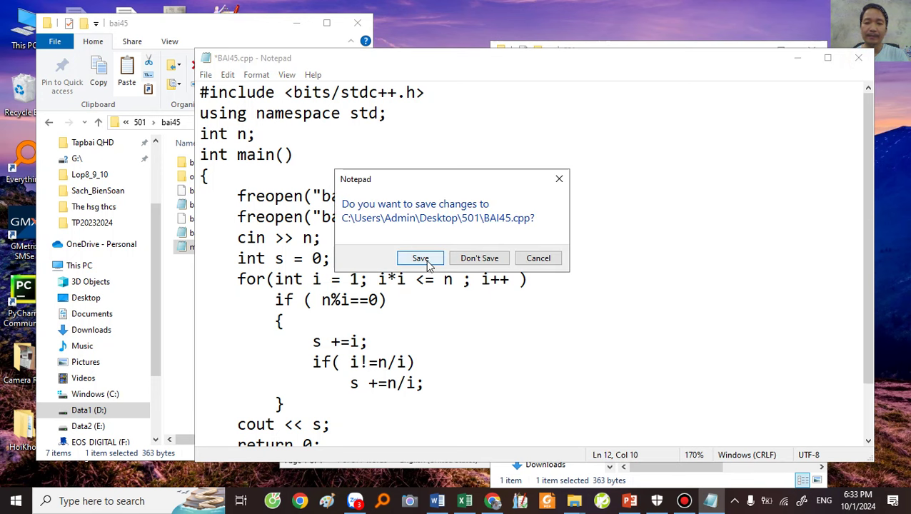
click(420, 258)
click(674, 200)
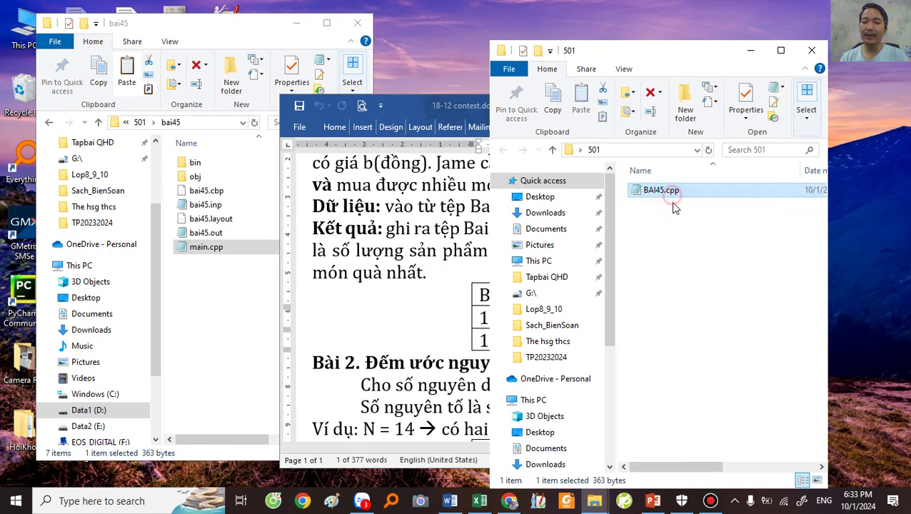
Step: Copy main.cpp from the bai47 project folder on Data1 (D:) into the desktop's 501 folder
click(197, 286)
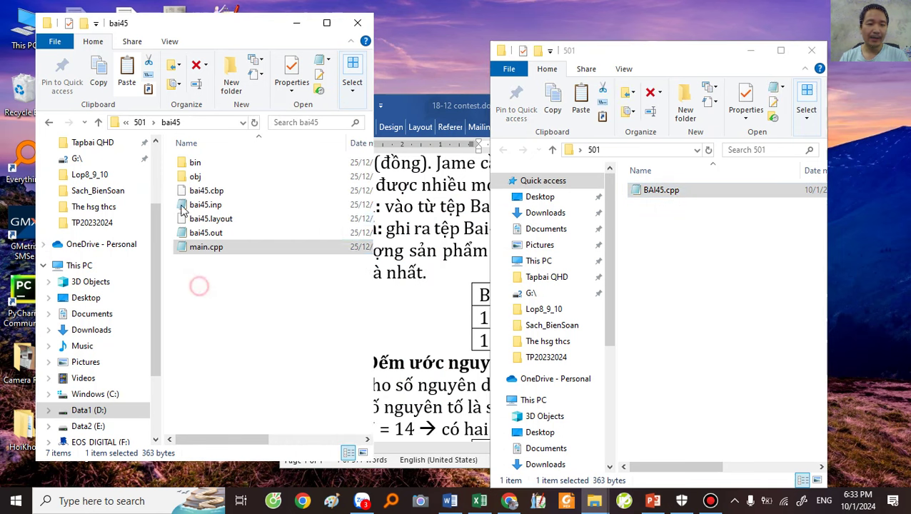
click(139, 122)
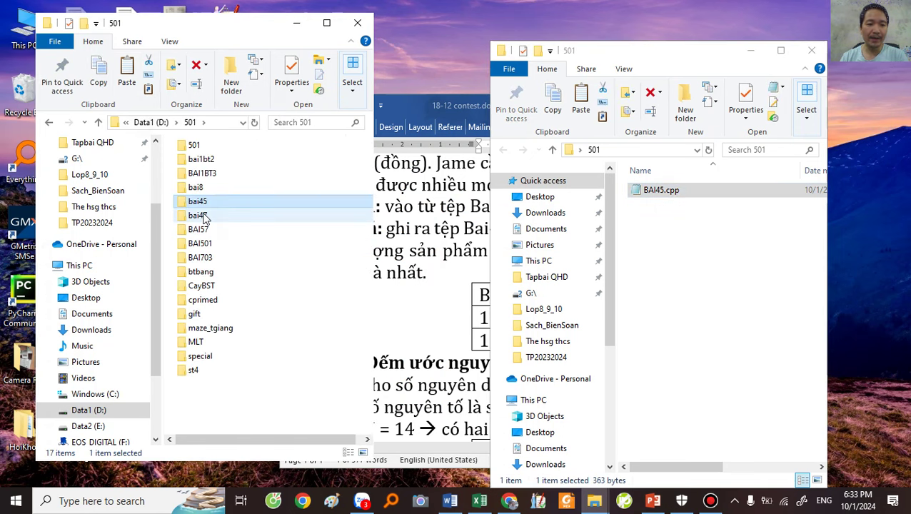
double_click(200, 215)
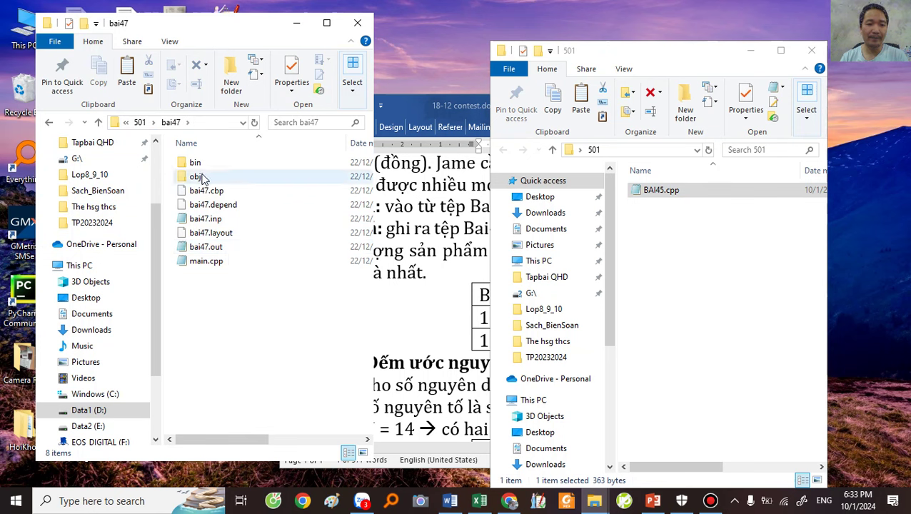
click(207, 220)
click(211, 250)
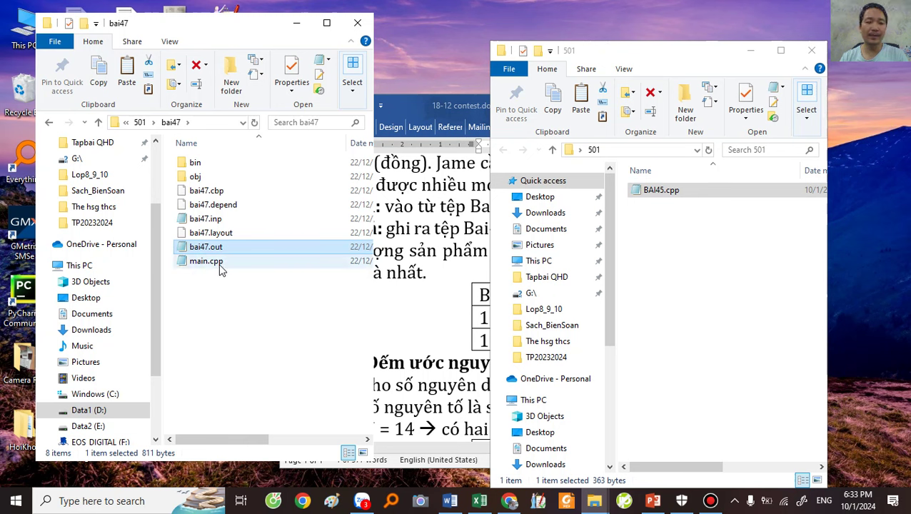
click(207, 266)
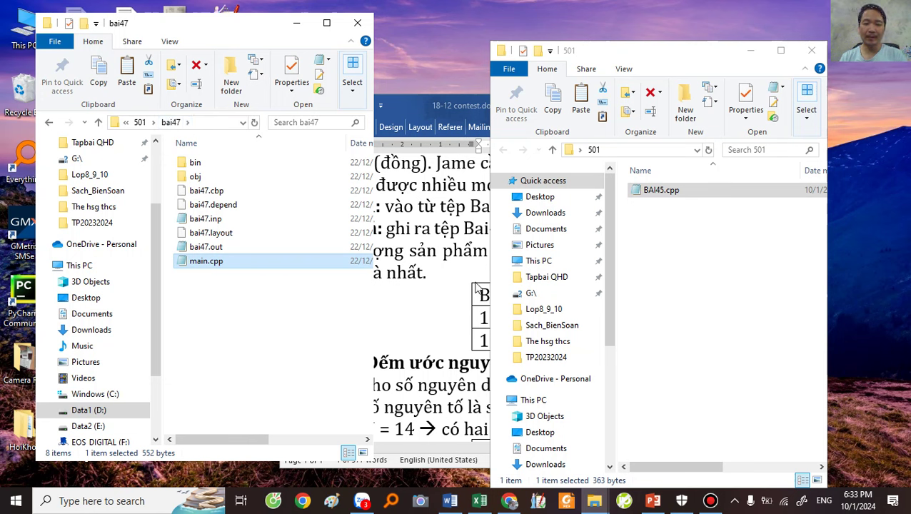
click(687, 243)
key(ctrl+v)
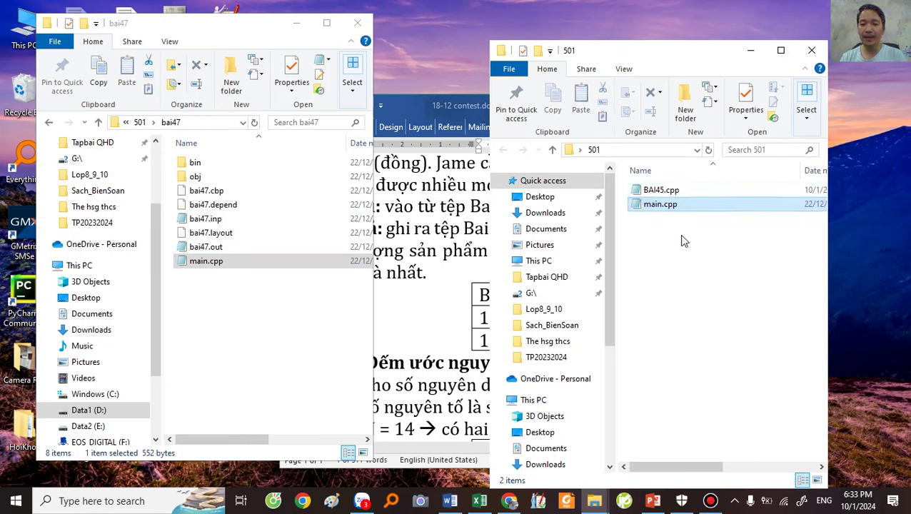
Step: Rename the copied main.cpp in the desktop's 501 folder as BAI47.cpp
right_click(662, 208)
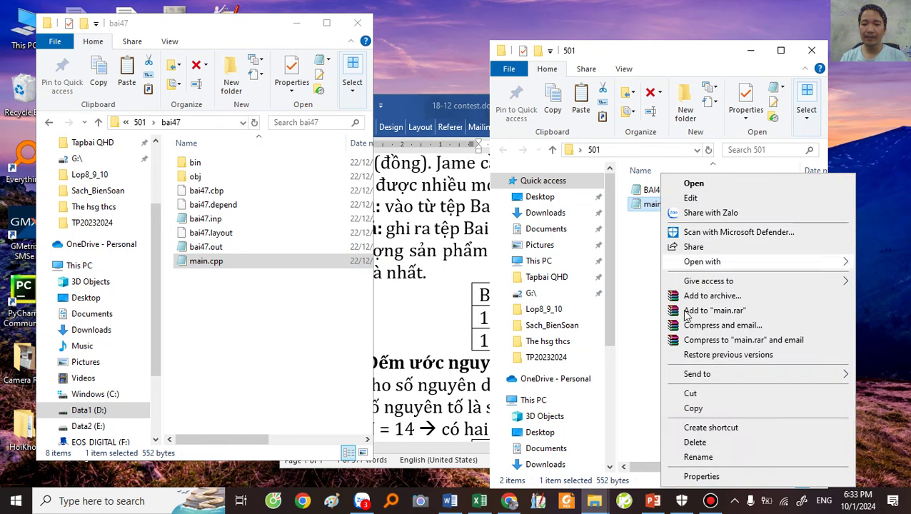
click(690, 457)
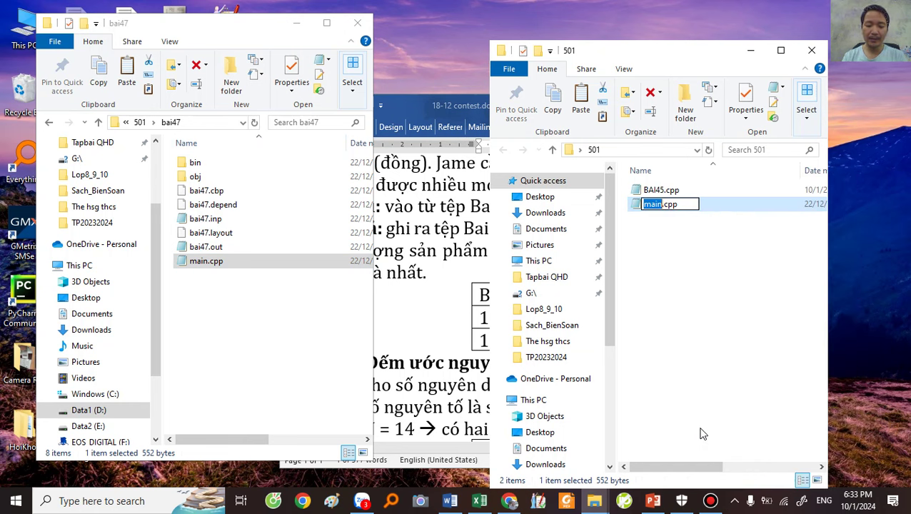
text(BAI47)
key(Return)
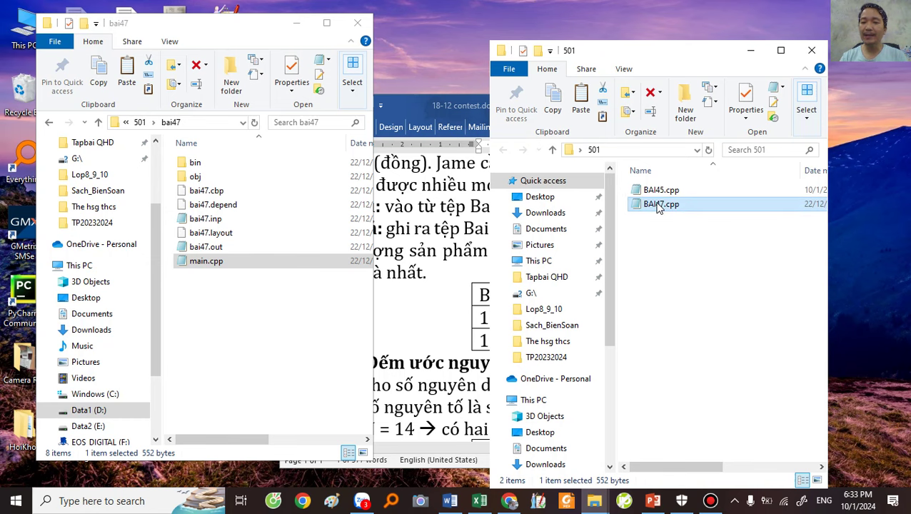
Step: Examine the required input file names in the problem tables of the 18-12 contest document in Word
click(471, 289)
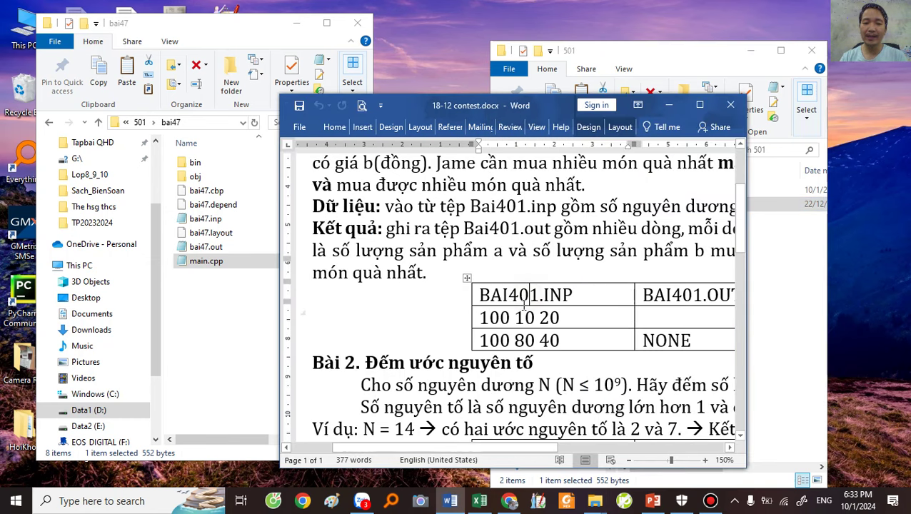
scroll(518, 282, down, 3)
double_click(509, 262)
scroll(512, 307, down, 2)
scroll(510, 349, down, 3)
double_click(519, 250)
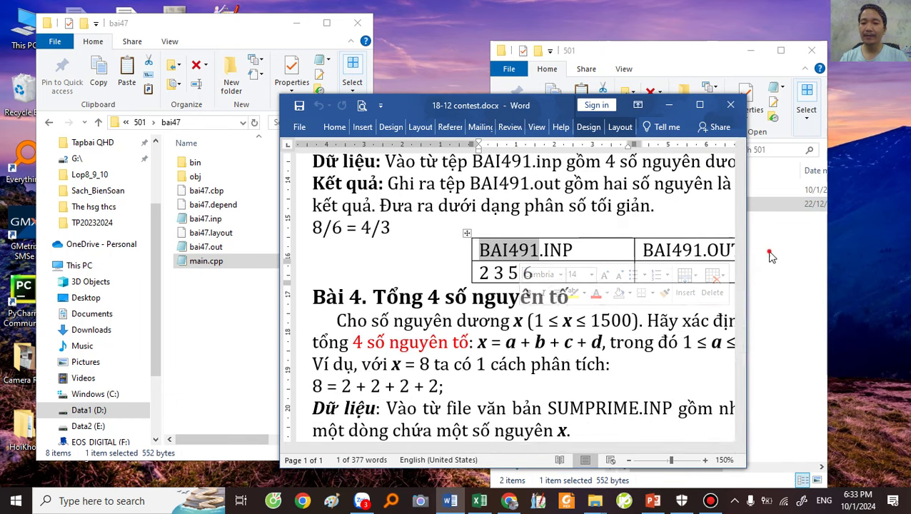
click(771, 257)
Step: Open BAI47.cpp from the 501 folder, check the file names in its freopen lines, and close it
click(653, 205)
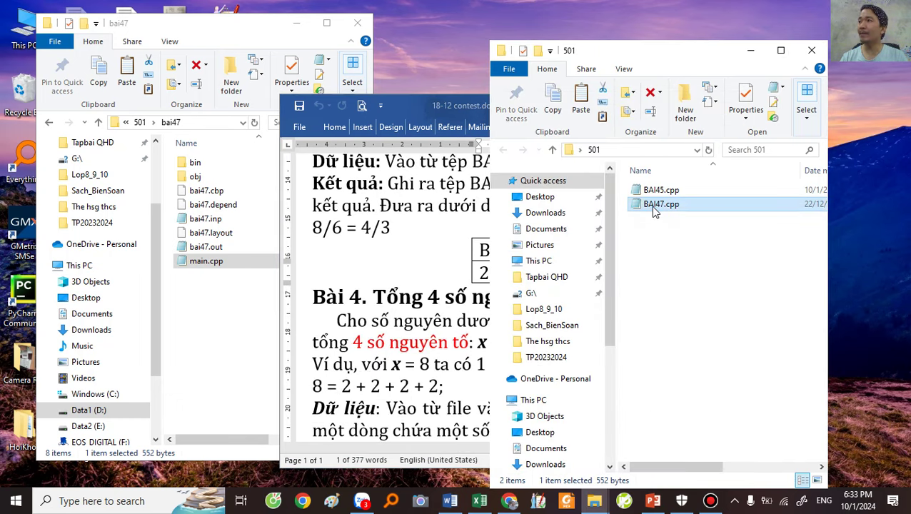
right_click(652, 207)
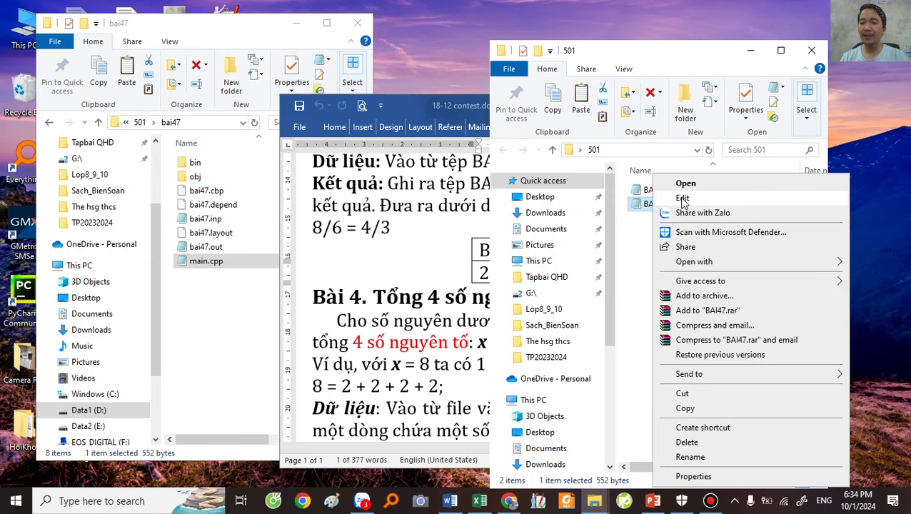
click(683, 199)
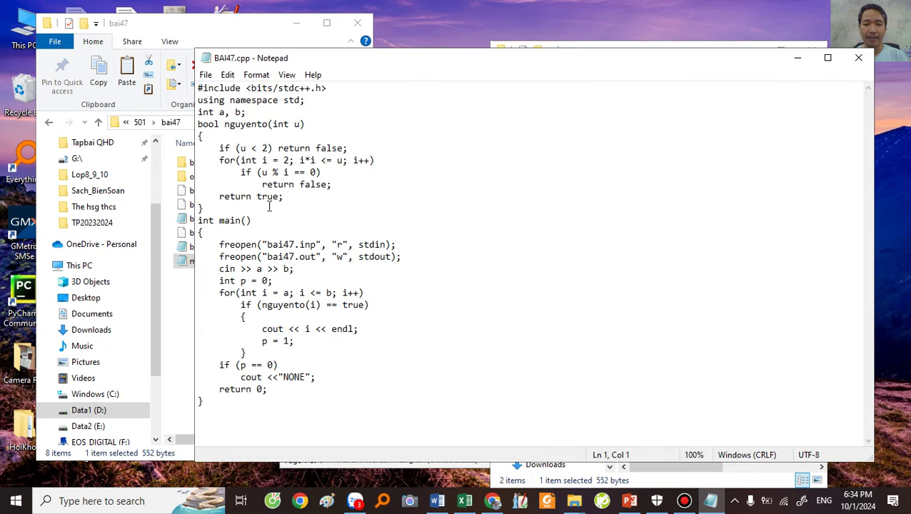
ctrl+scroll(272, 202, up, 1)
scroll(278, 203, down, 2)
drag(293, 212, 364, 212)
drag(309, 212, 353, 213)
click(357, 350)
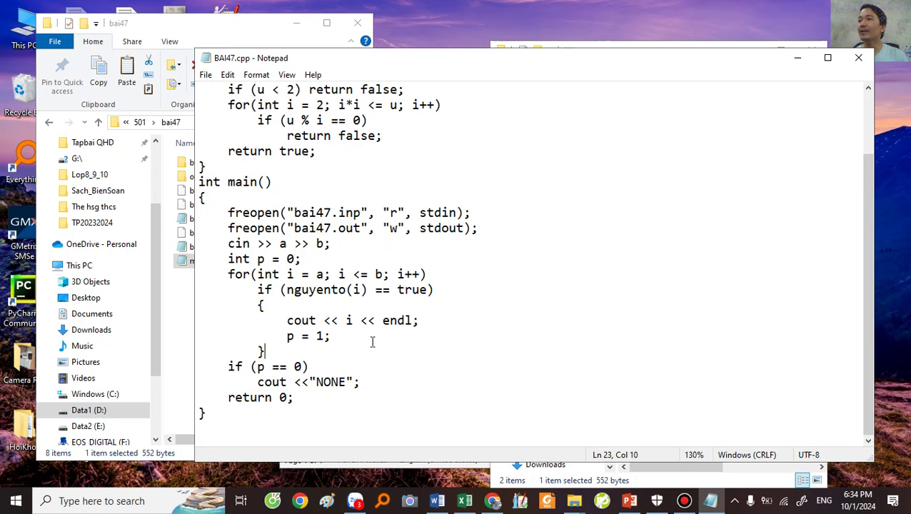
click(858, 58)
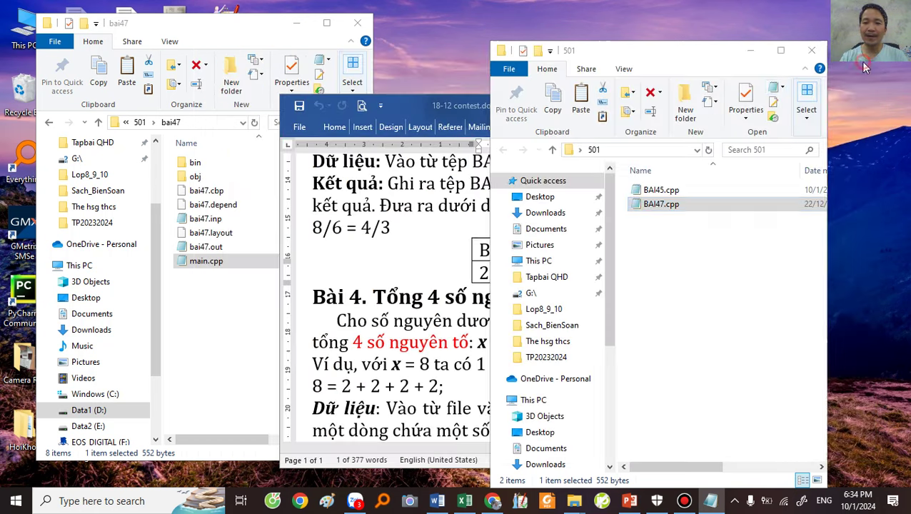
Step: Copy main.cpp from the BAI57 project folder on Data1 (D:) into the desktop's 501 folder
click(665, 267)
click(195, 312)
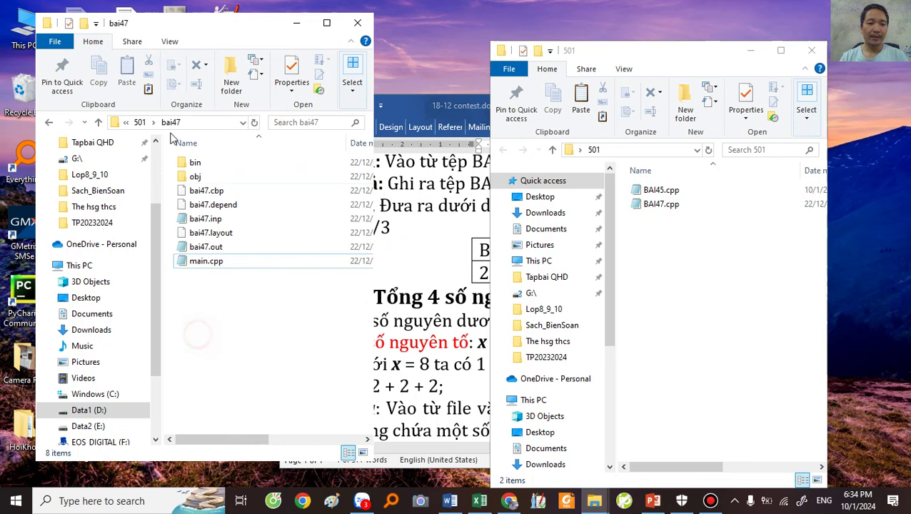
click(139, 122)
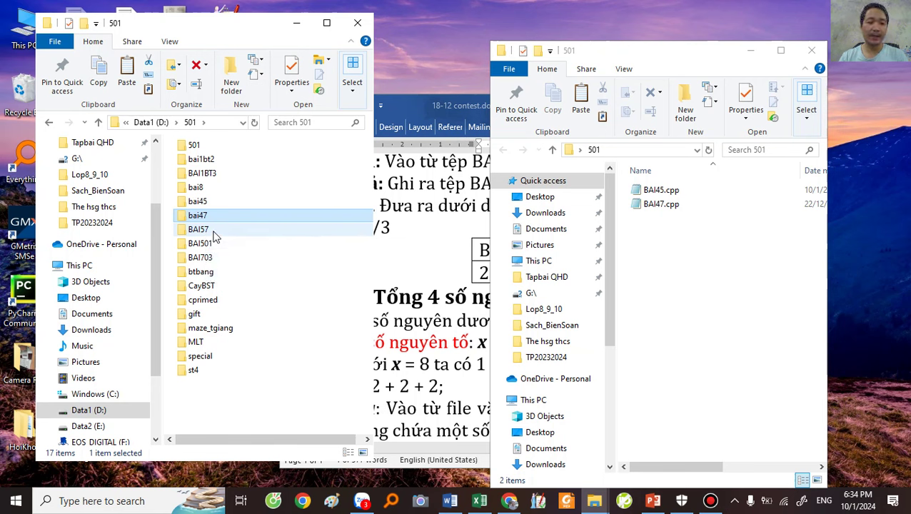
double_click(209, 230)
click(205, 264)
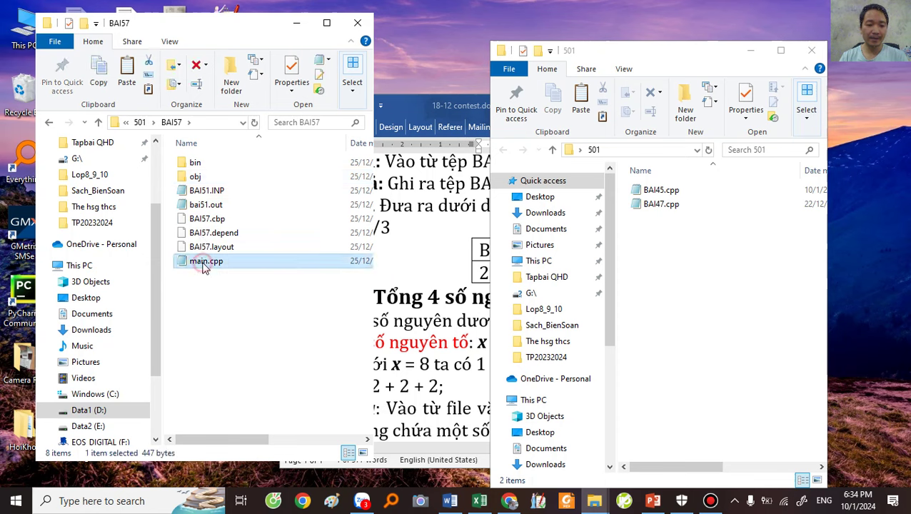
right_click(252, 265)
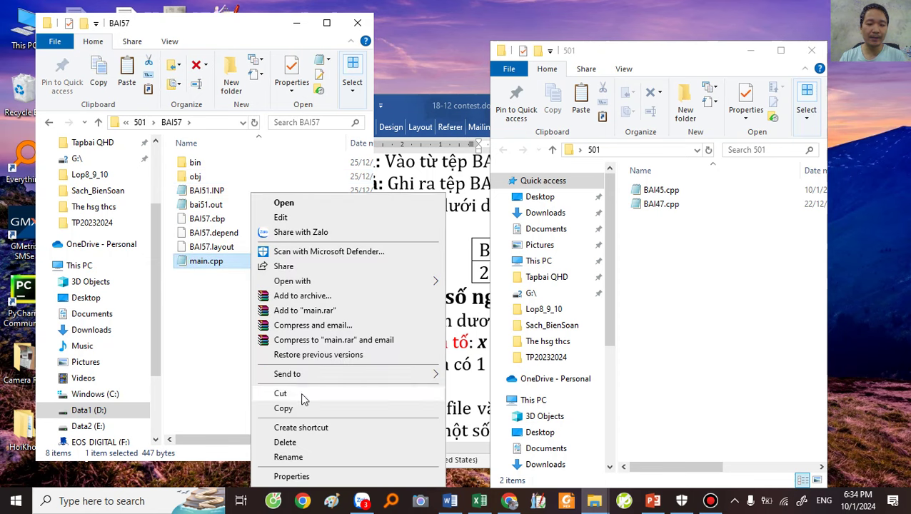
click(283, 408)
click(668, 262)
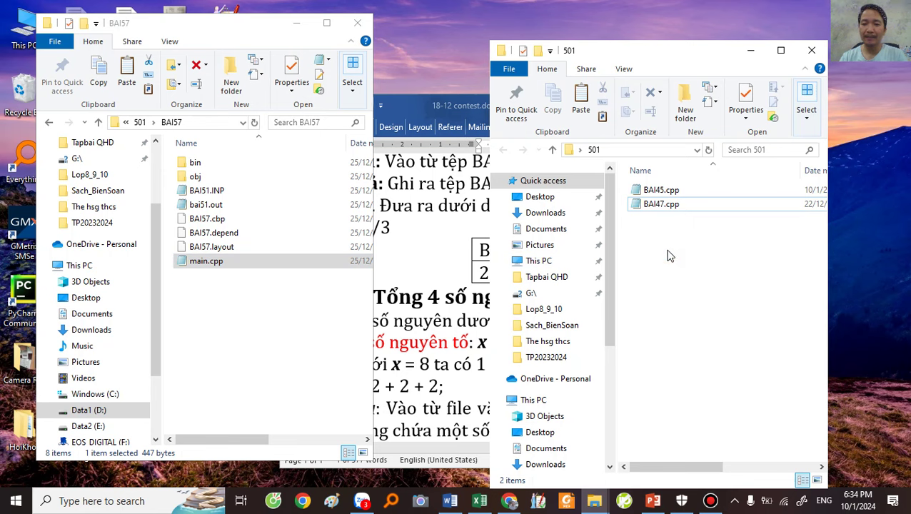
key(ctrl+v)
Step: Rename the newly copied main.cpp in the desktop's 501 folder as bai57.cpp
right_click(660, 223)
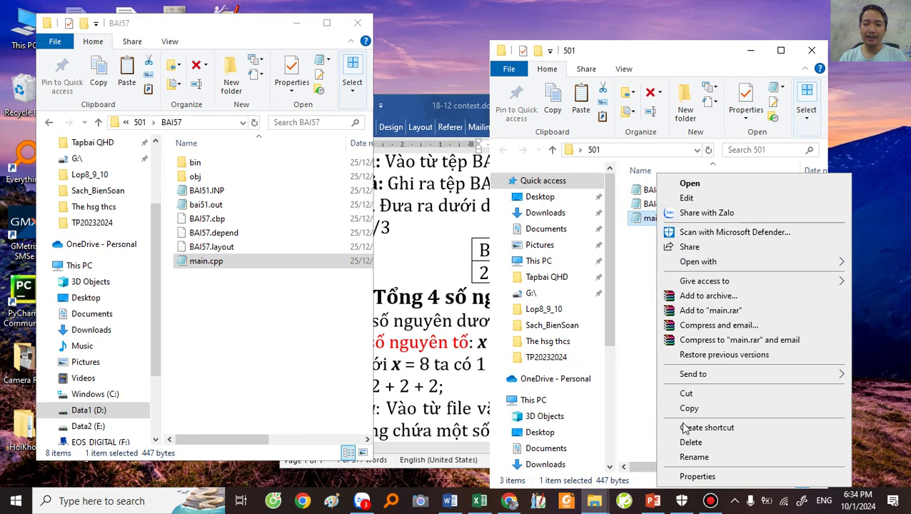
click(694, 456)
text(bai57.cpp)
key(Return)
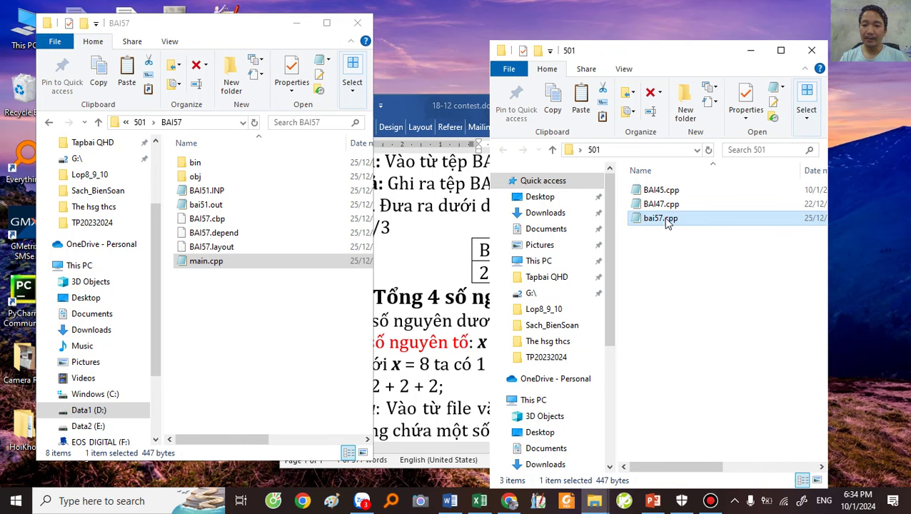
Step: Open bai57.cpp and change the file names in its two freopen lines to bai57.inp and bai57.out
double_click(661, 217)
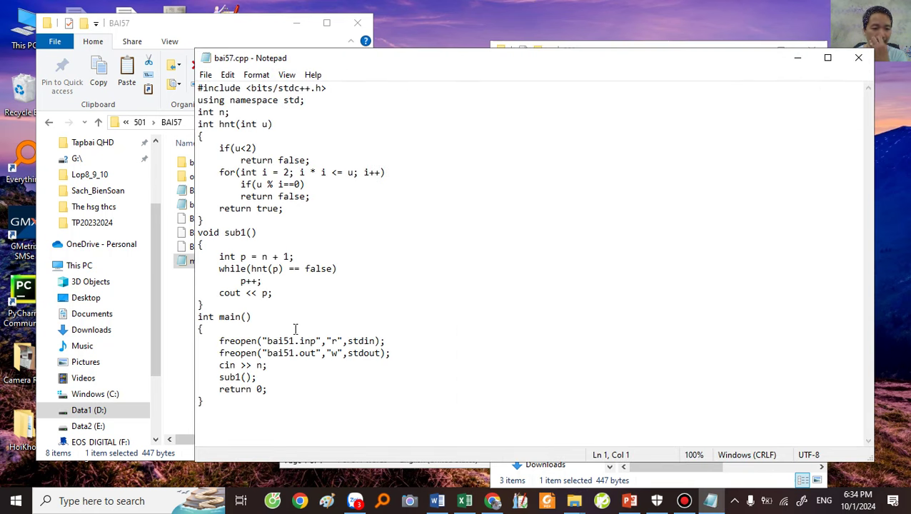
drag(235, 341, 310, 340)
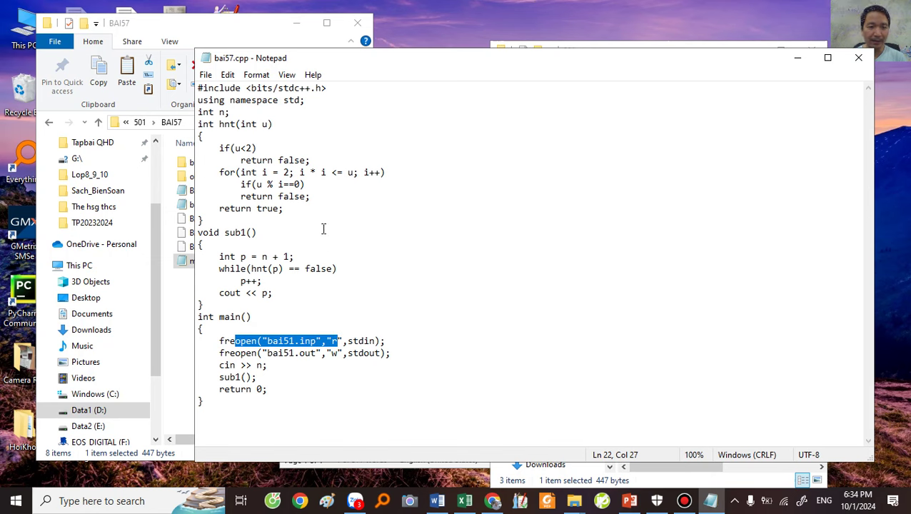
ctrl+scroll(345, 318, up, 7)
drag(350, 300, 370, 300)
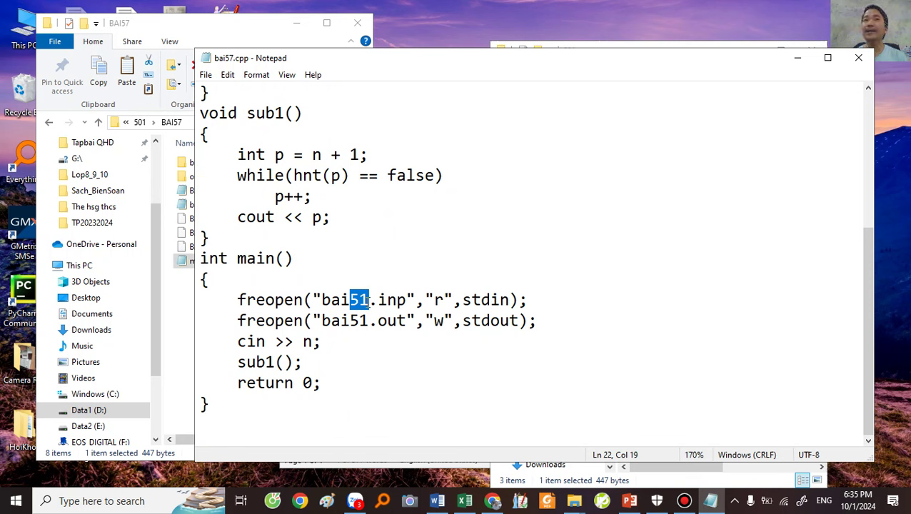
mouse_move(360, 300)
mouse_down()
mouse_move(369, 300)
mouse_move(370, 320)
mouse_move(331, 300)
mouse_move(350, 300)
mouse_up()
text(7)
text(7)
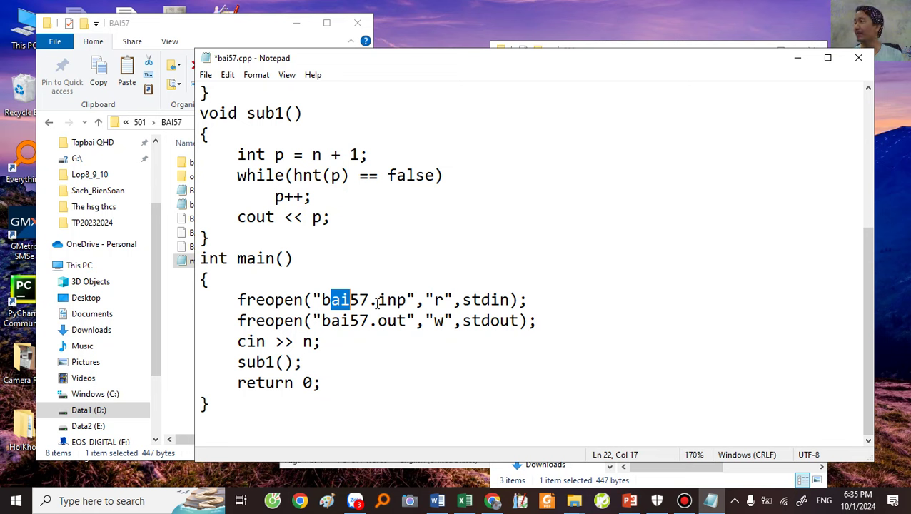
Step: Close bai57.cpp and save the changes made to it
click(331, 340)
click(857, 60)
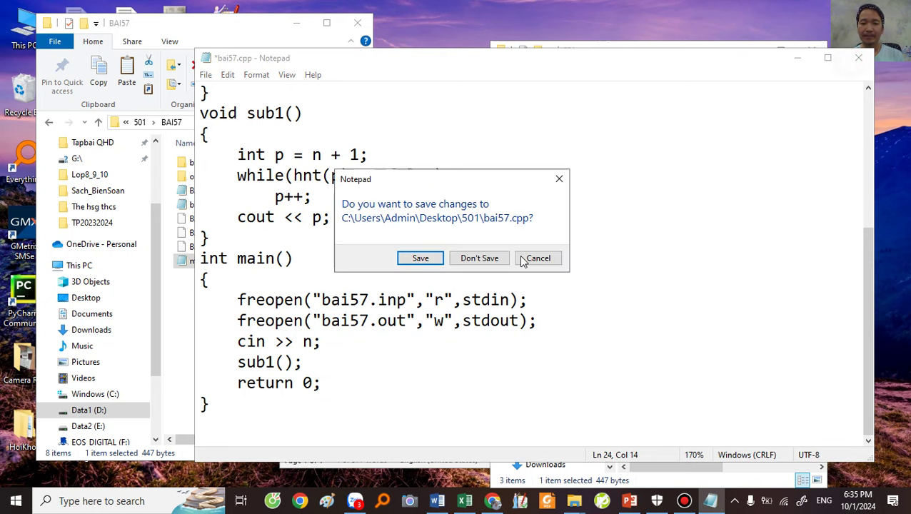
click(428, 260)
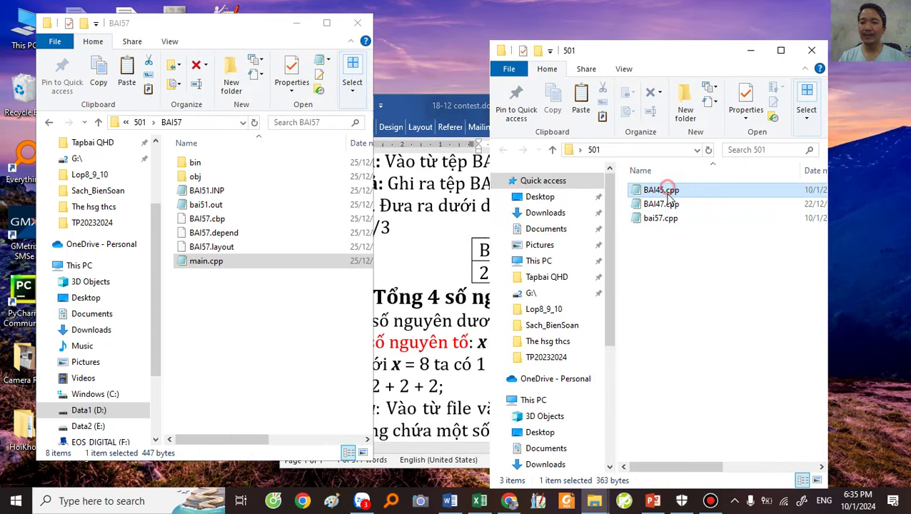
Step: Copy main.cpp from the BAI501 project folder on Data1 (D:) into the desktop's 501 folder
click(140, 122)
double_click(200, 244)
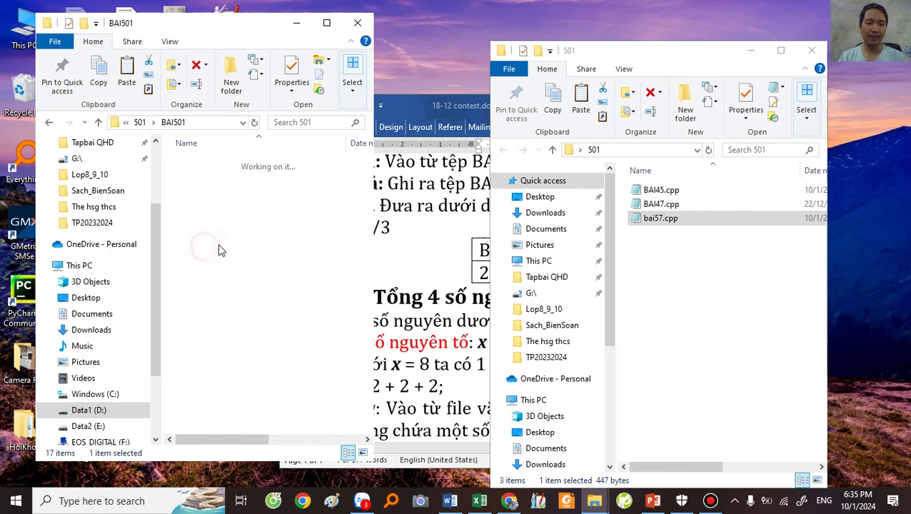
click(202, 277)
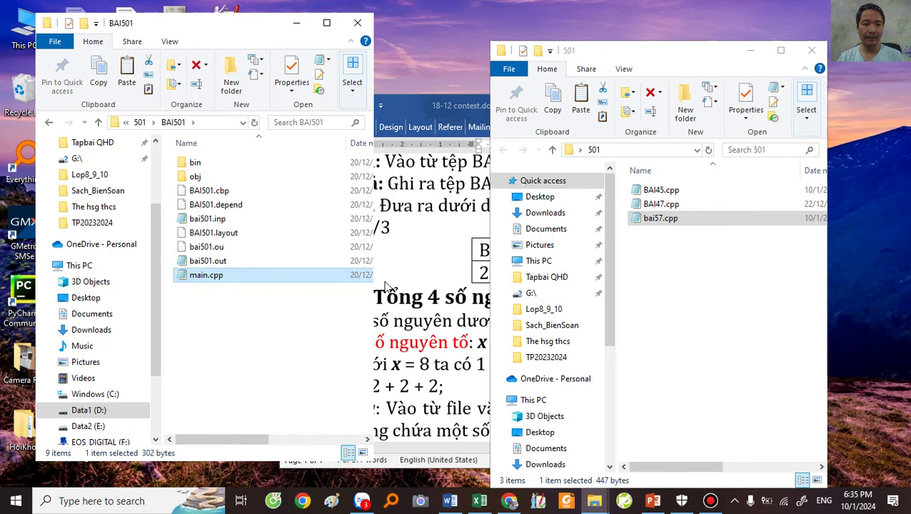
click(677, 285)
key(ctrl+v)
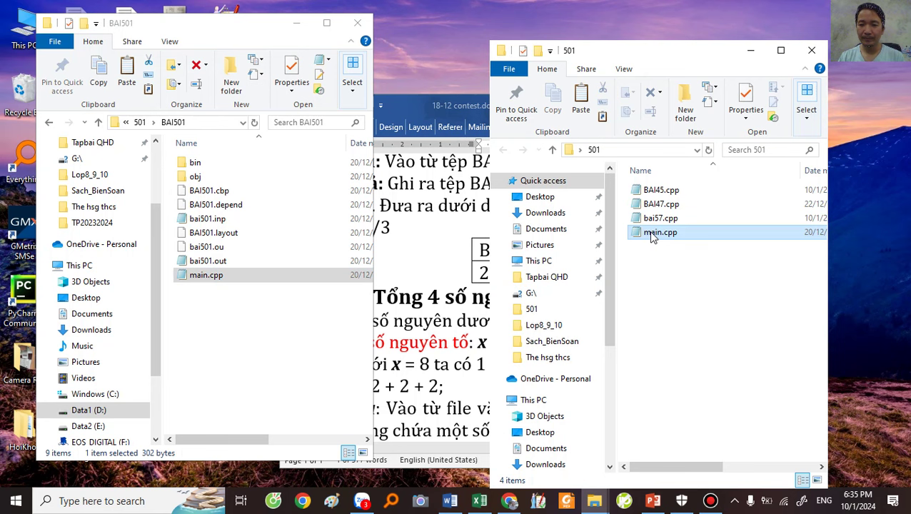
Step: Rename the main.cpp copied from BAI501 in the desktop's 501 folder as bai501.cpp
right_click(651, 233)
click(689, 457)
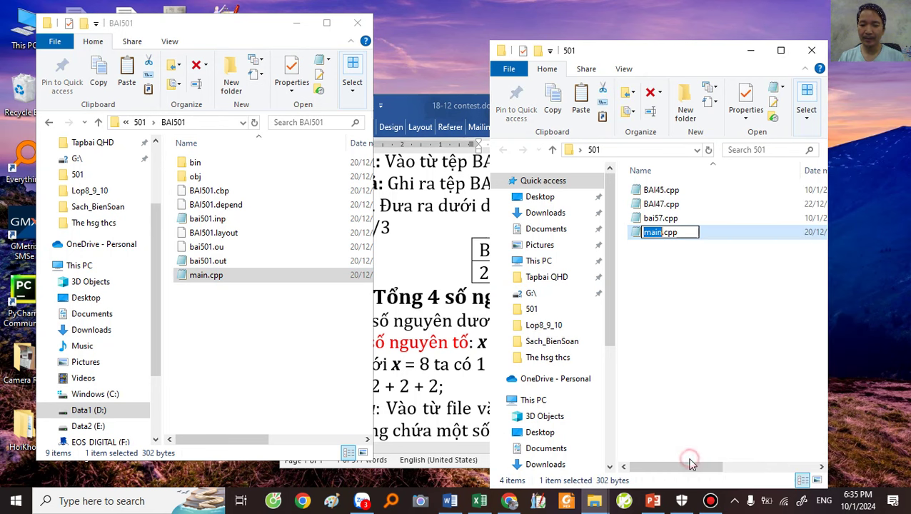
text(bai501)
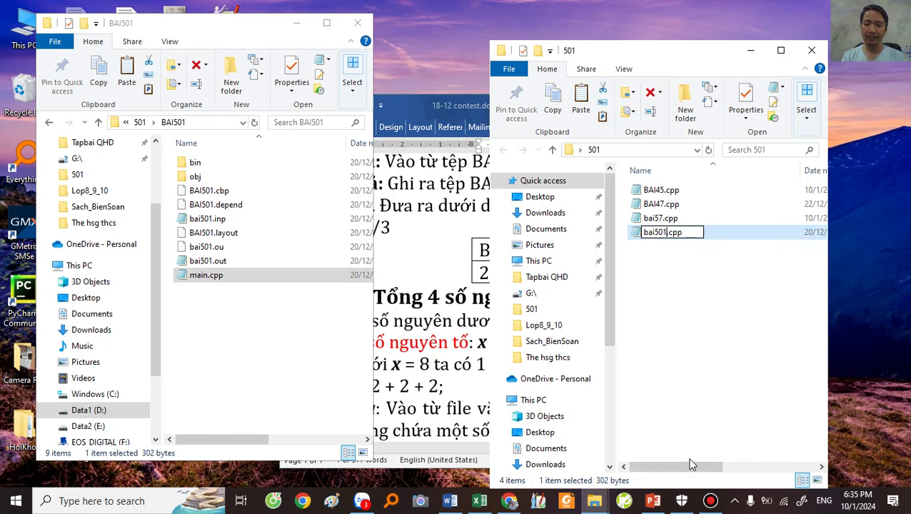
key(Return)
Step: Open bai501.cpp, check the file names in its freopen lines and its cout line, and close it
double_click(663, 233)
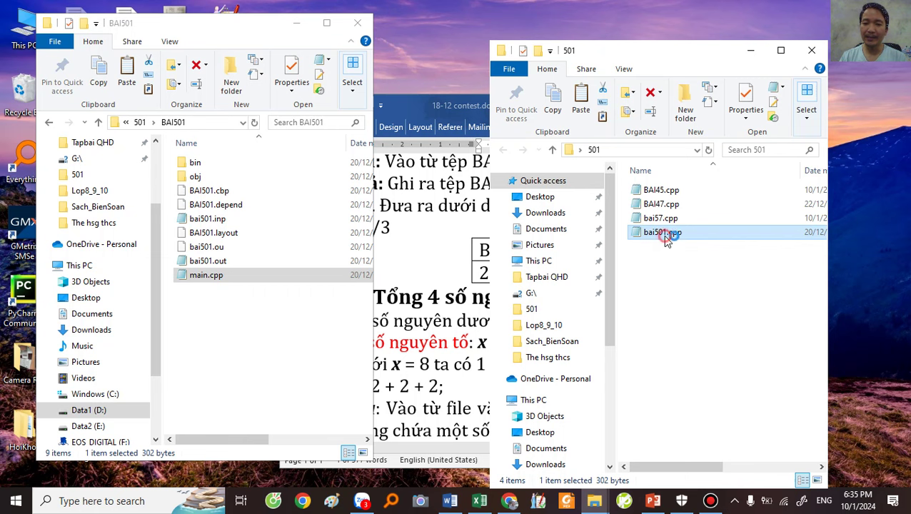
scroll(383, 224, up, 6)
click(293, 111)
click(320, 222)
click(320, 204)
key(shift+Right)
key(shift+Right)
key(shift+Right)
key(shift+Right)
key(shift+Right)
key(shift+Right)
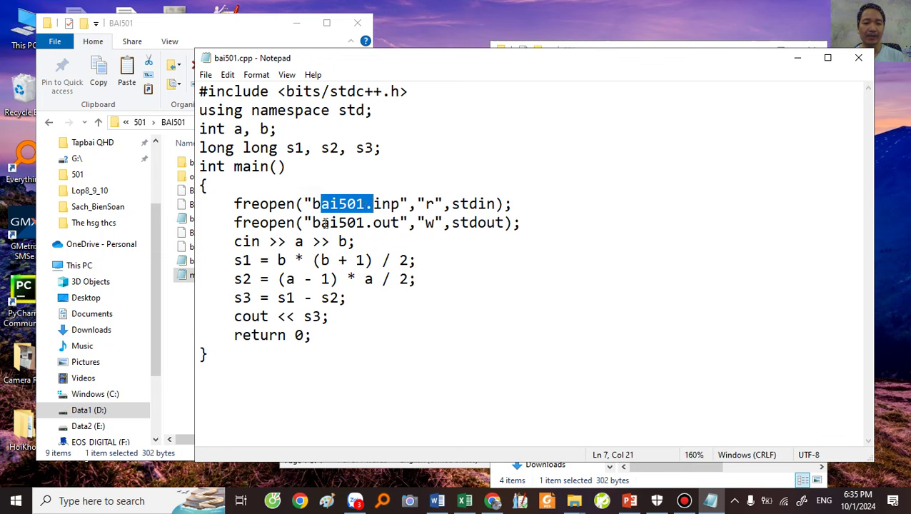
drag(322, 223, 397, 224)
click(227, 221)
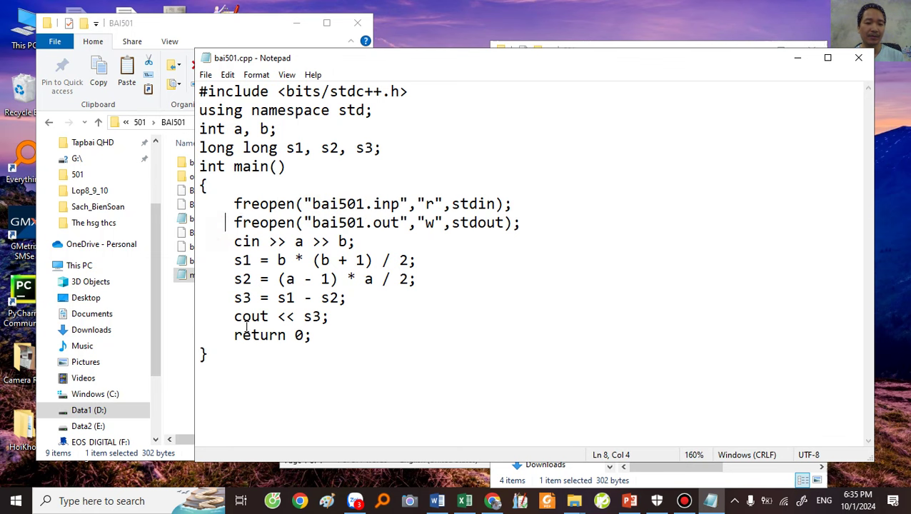
drag(232, 315, 346, 315)
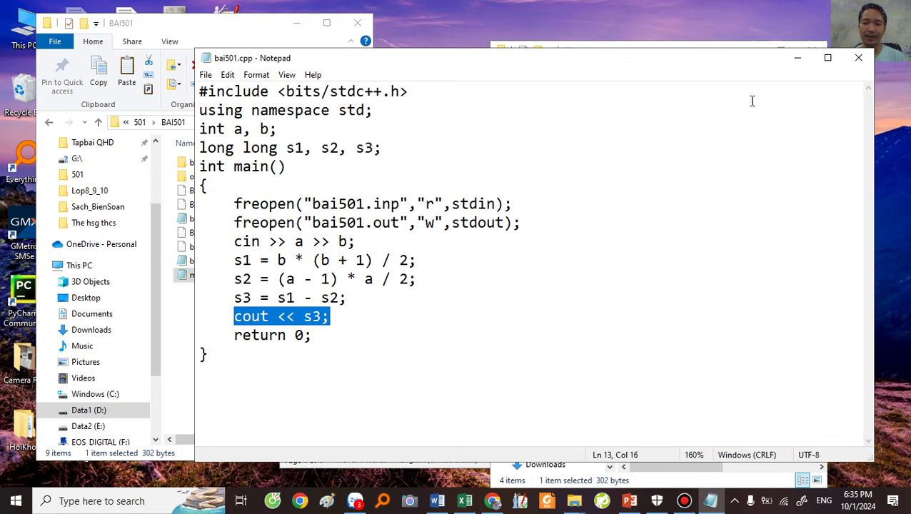
click(859, 57)
click(700, 336)
Step: Copy main.cpp from the BAI703 project folder on Data1 (D:) into the desktop's 501 folder
click(139, 123)
double_click(205, 259)
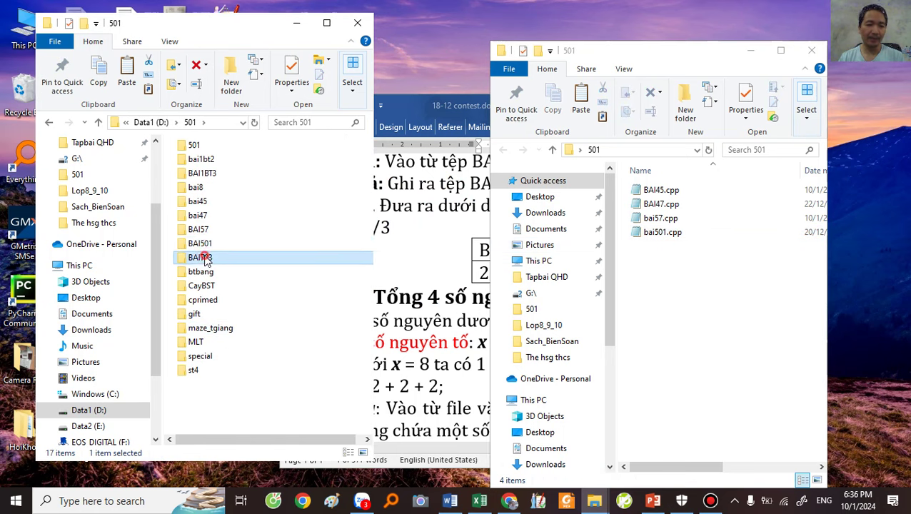
click(201, 262)
drag(239, 262, 661, 255)
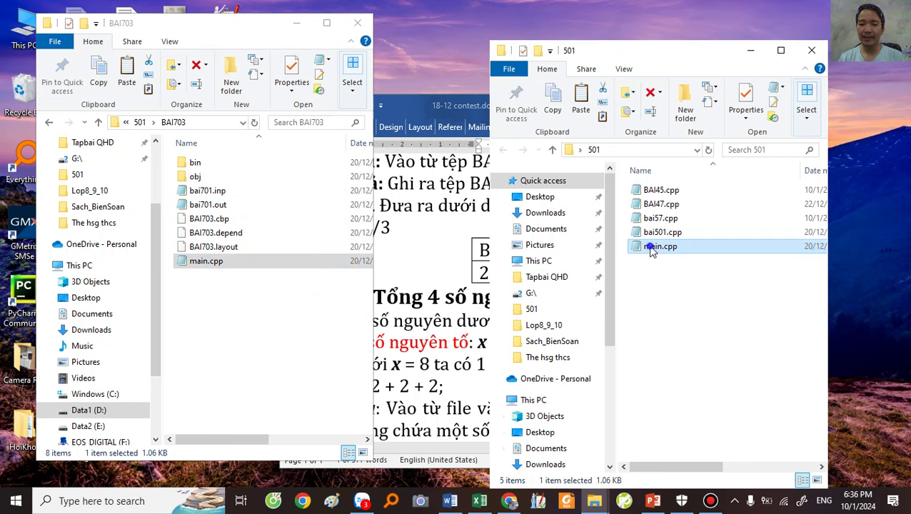
Step: Rename the main.cpp copied from BAI703 in the desktop's 501 folder as bai703.cpp
right_click(650, 246)
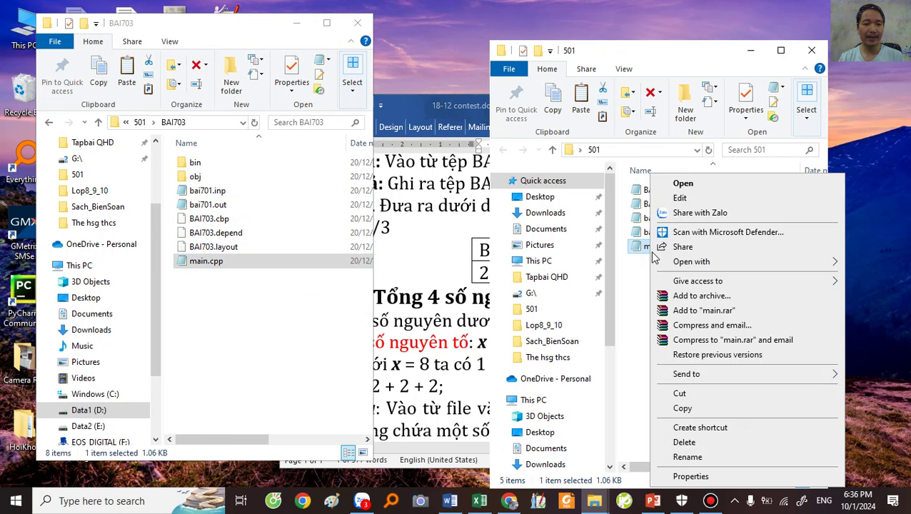
click(685, 458)
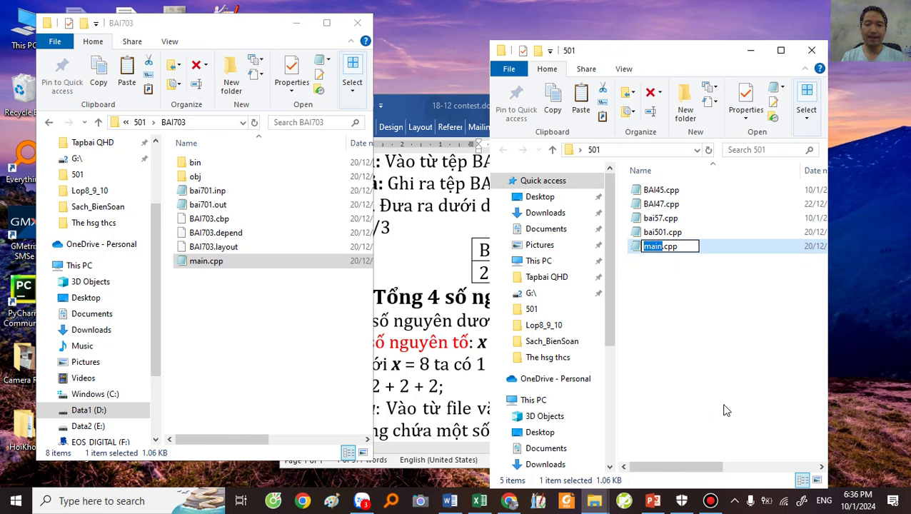
text(bai70)
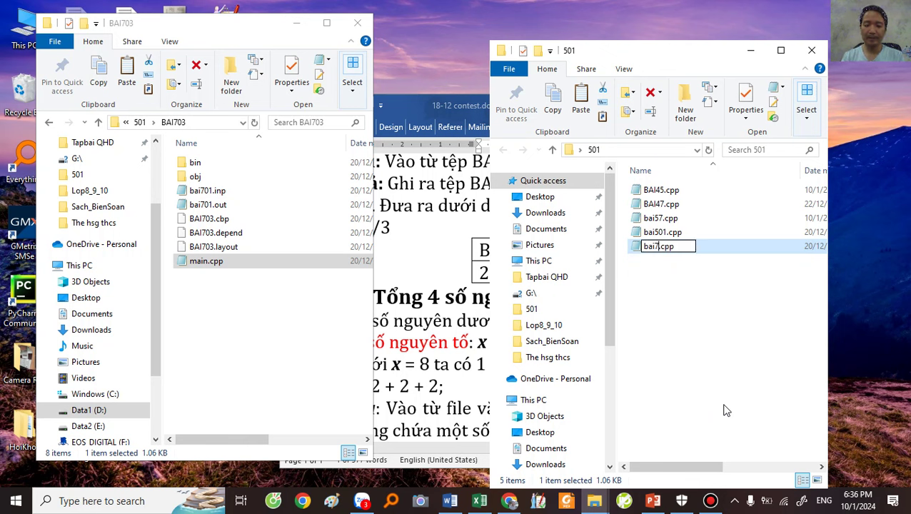
text(3)
key(Return)
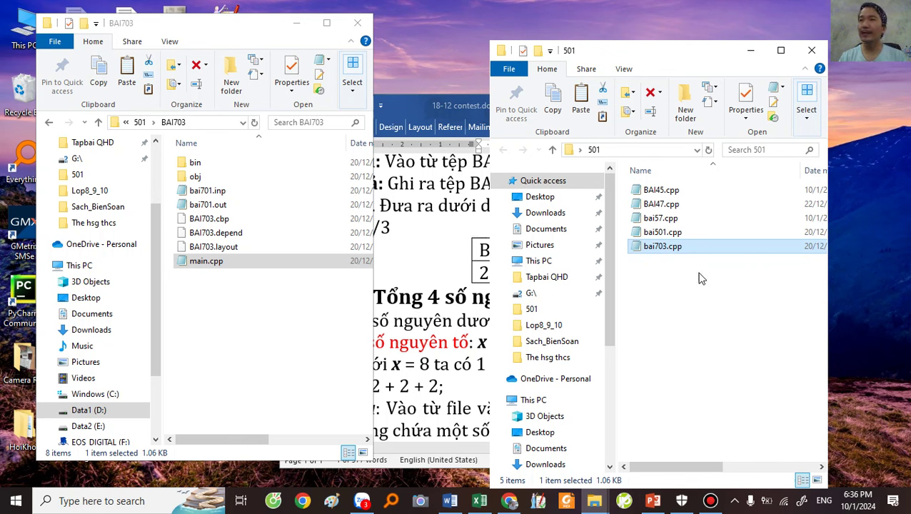
Step: Open bai703.cpp, check the file names in its freopen lines and the rest of the code, and close it
double_click(655, 248)
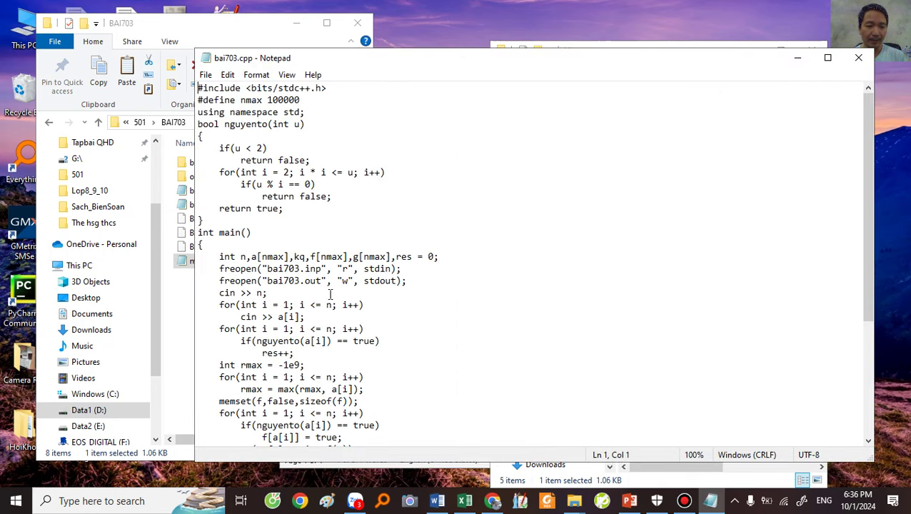
scroll(331, 295, up, 6)
scroll(330, 294, down, 3)
drag(321, 204, 404, 204)
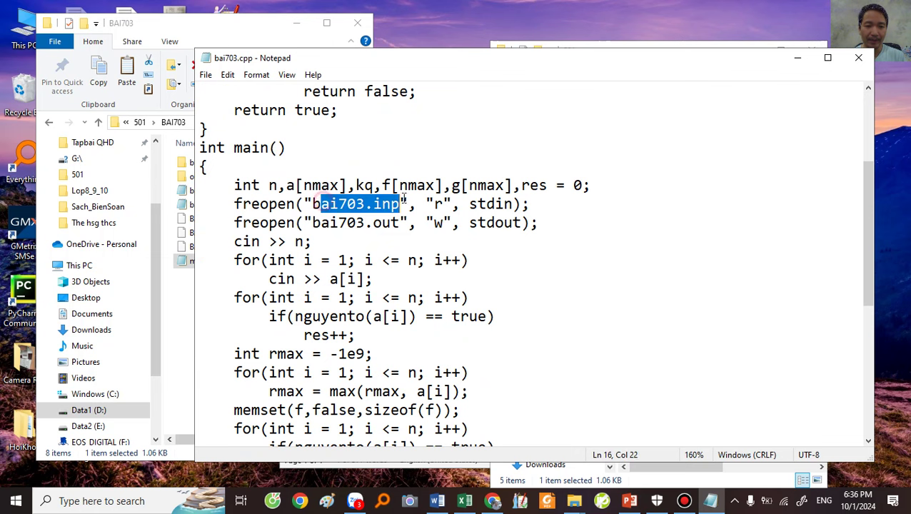
drag(330, 222, 382, 222)
scroll(366, 292, down, 6)
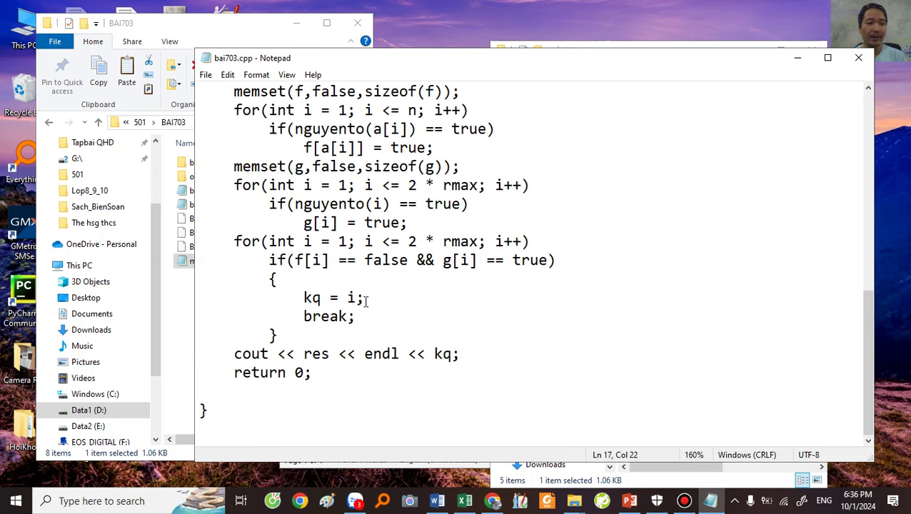
scroll(366, 300, up, 9)
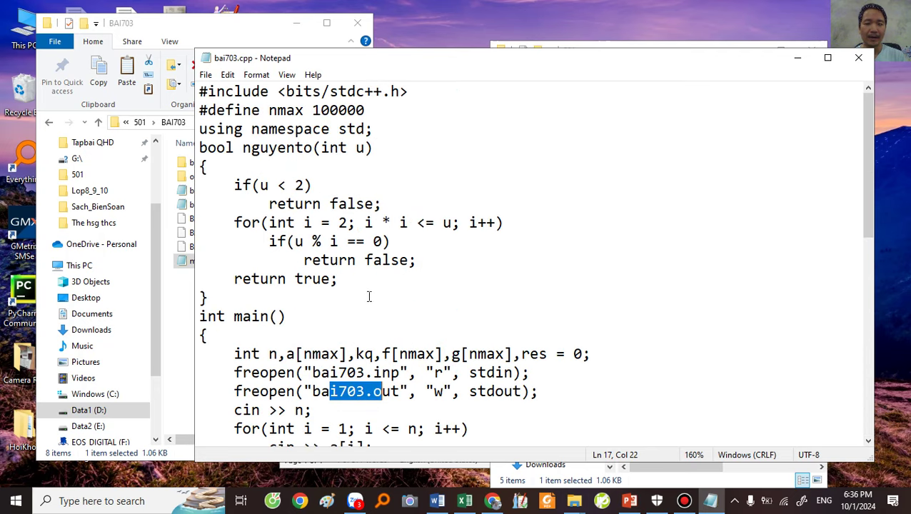
click(859, 58)
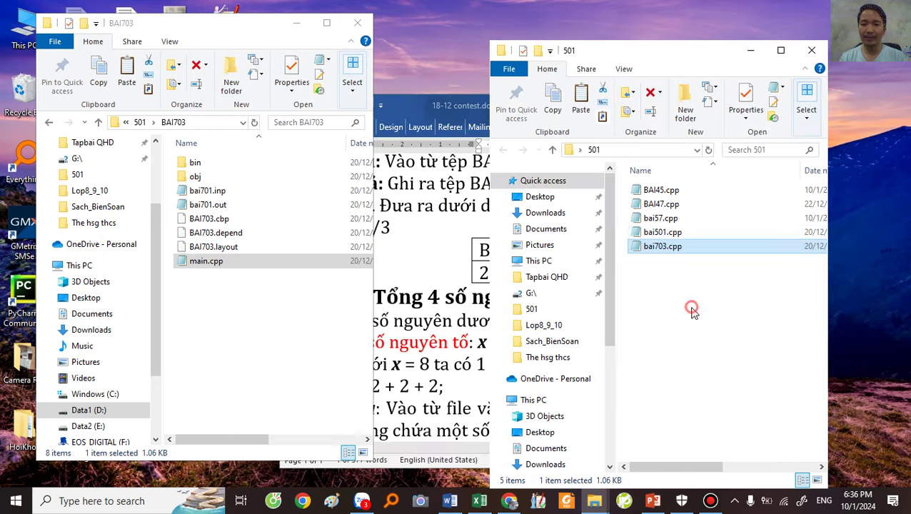
Step: Close both folder windows and minimize the 18-12 contest.docx document to show the 501 folder on the desktop
click(810, 51)
click(358, 23)
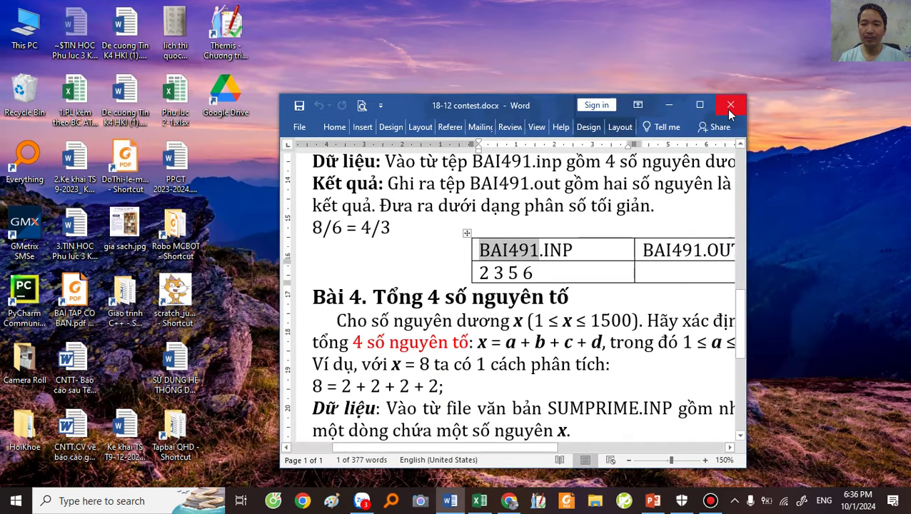
click(669, 105)
click(628, 169)
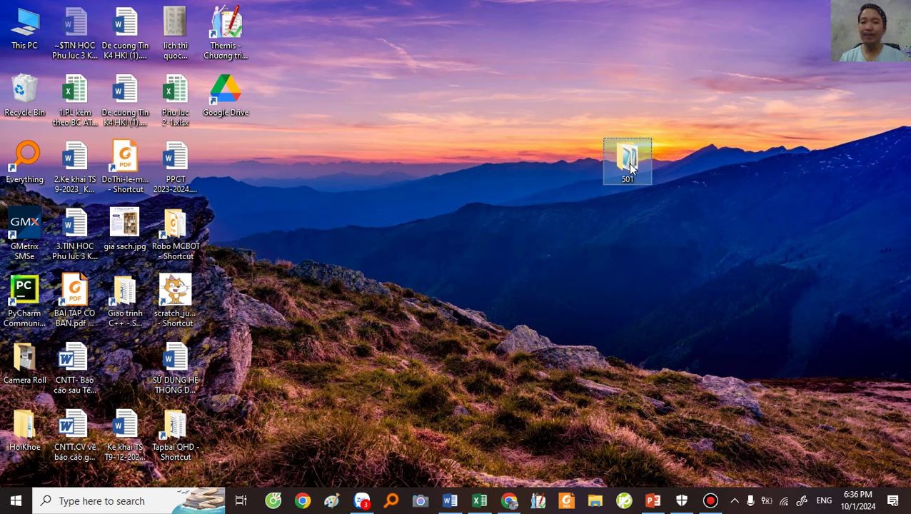
Step: Open the desktop's 501 folder and select all the .cpp files gathered in it
double_click(629, 160)
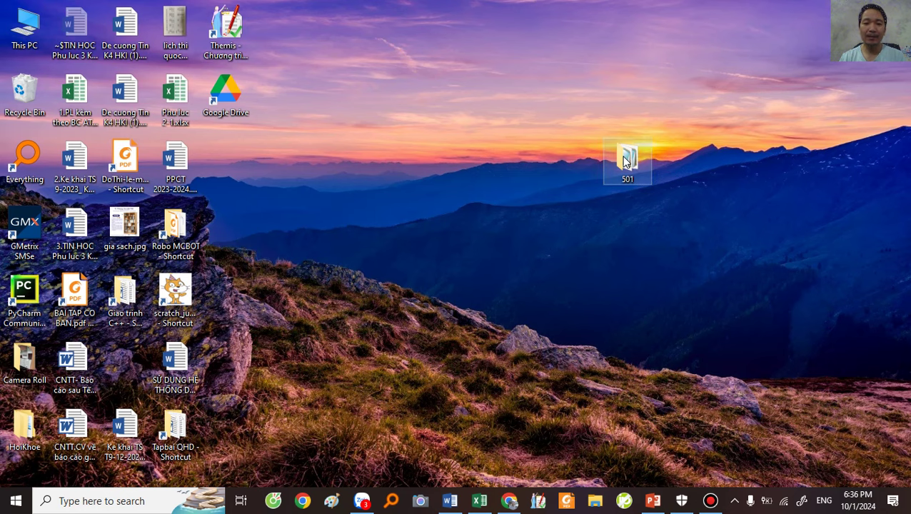
drag(670, 264, 656, 182)
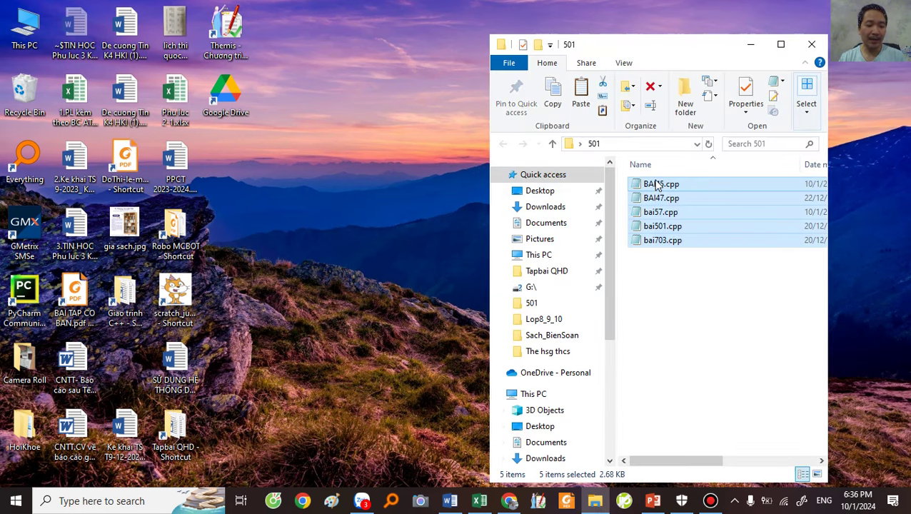
click(366, 198)
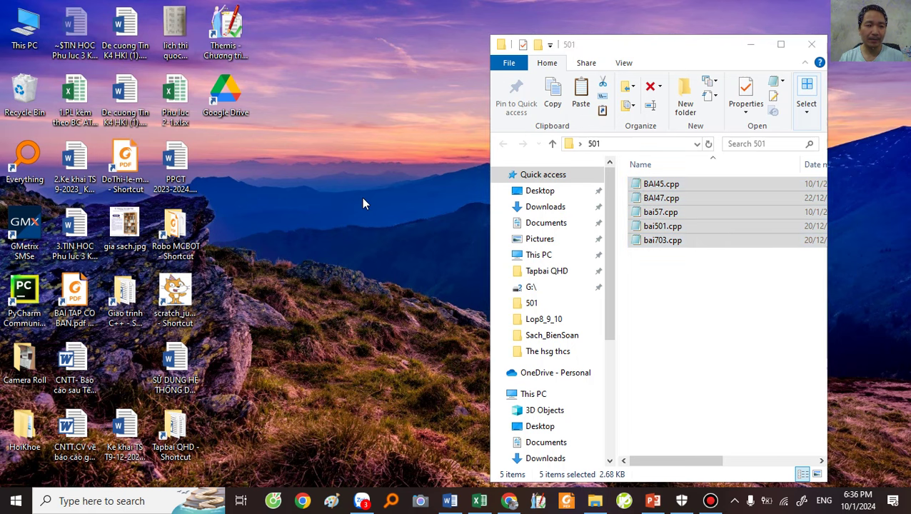
key(super)
key(super)
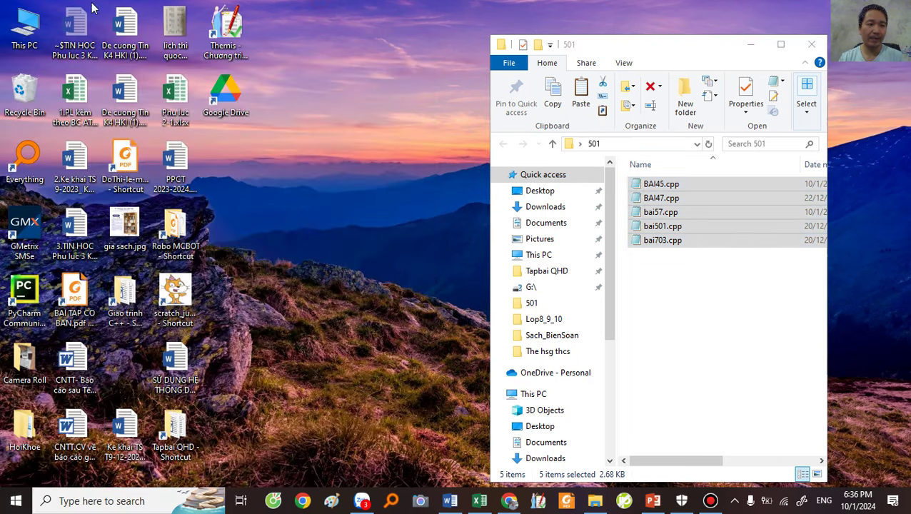
Step: Open C:\FPC\3.2.2\bin\i386-win32 in a second folder window placed beside the 501 folder
double_click(23, 26)
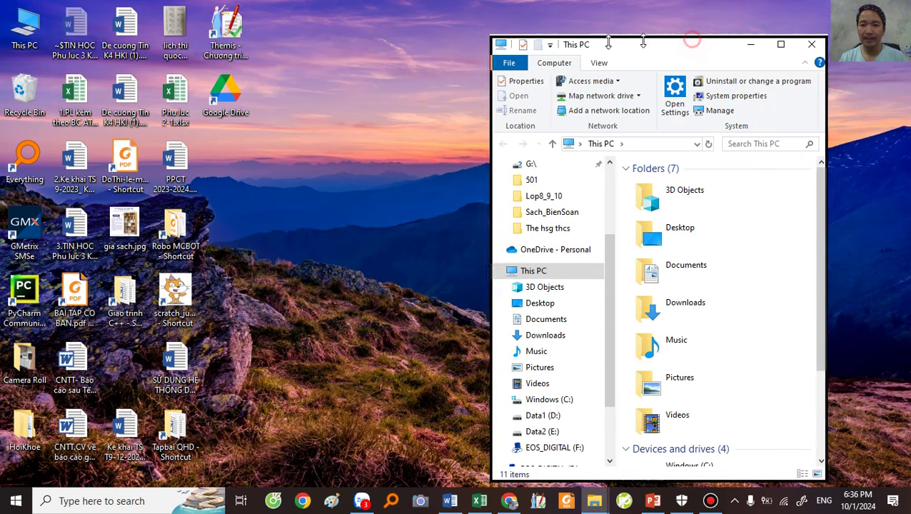
drag(633, 44, 265, 29)
scroll(295, 335, down, 2)
double_click(329, 325)
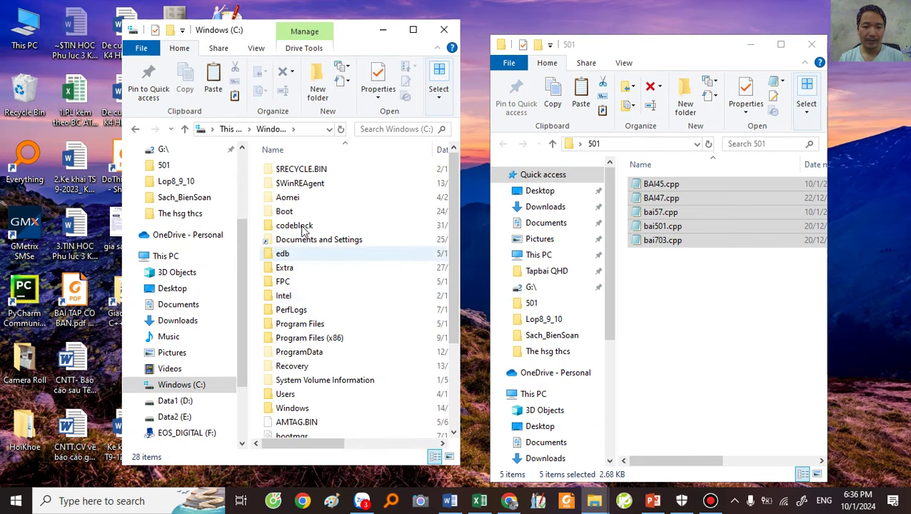
double_click(283, 283)
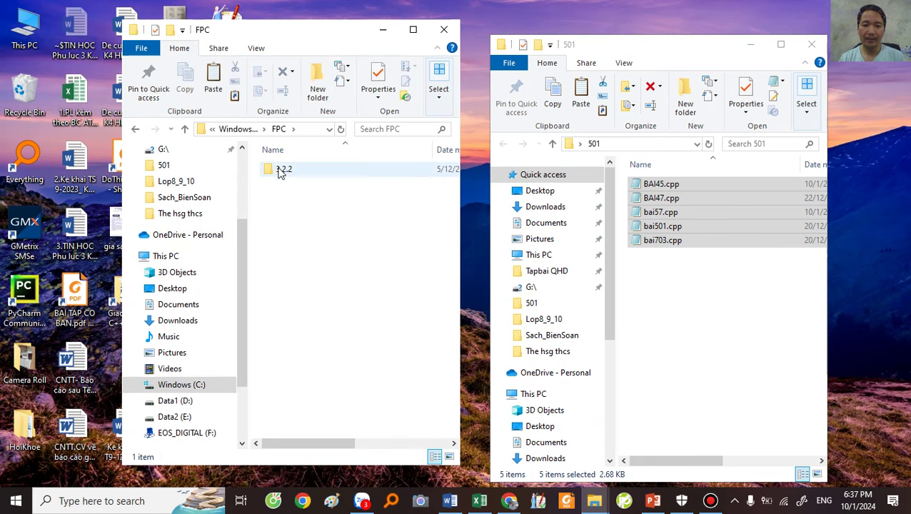
double_click(280, 172)
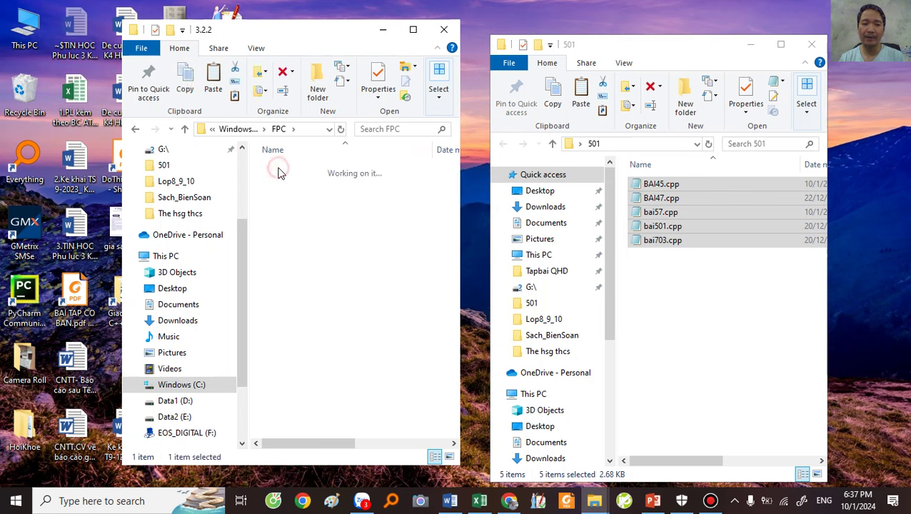
click(293, 172)
double_click(293, 171)
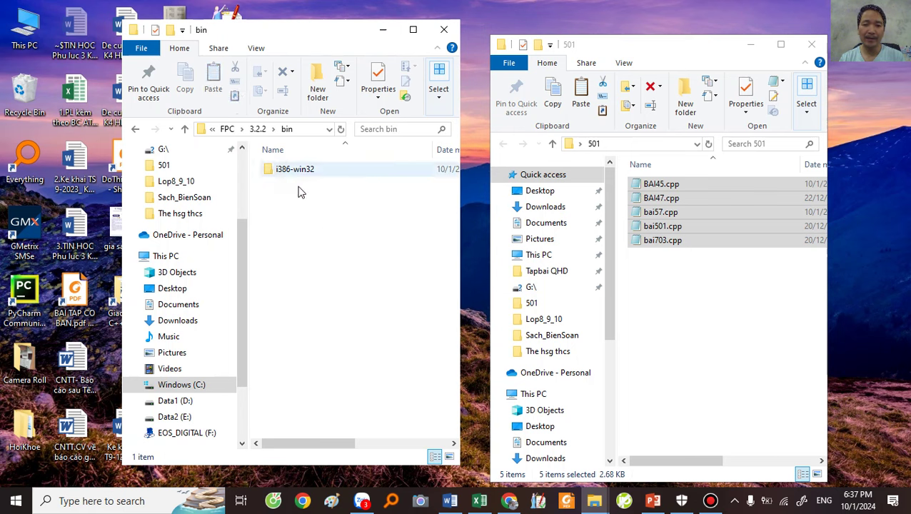
double_click(295, 170)
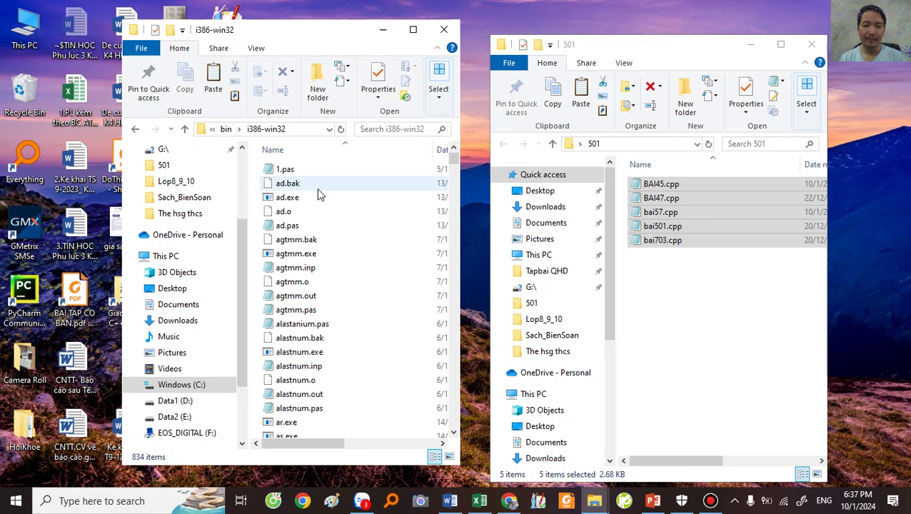
Step: Find bai1bt3.pas in the i386-win32 folder, copy it to the clipboard, and switch to the 501 folder
scroll(315, 295, down, 4)
scroll(319, 306, down, 8)
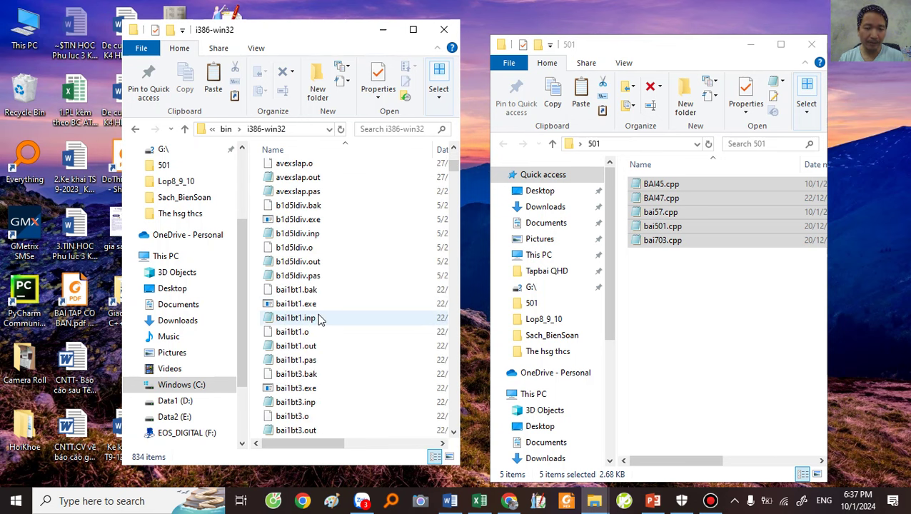
click(298, 281)
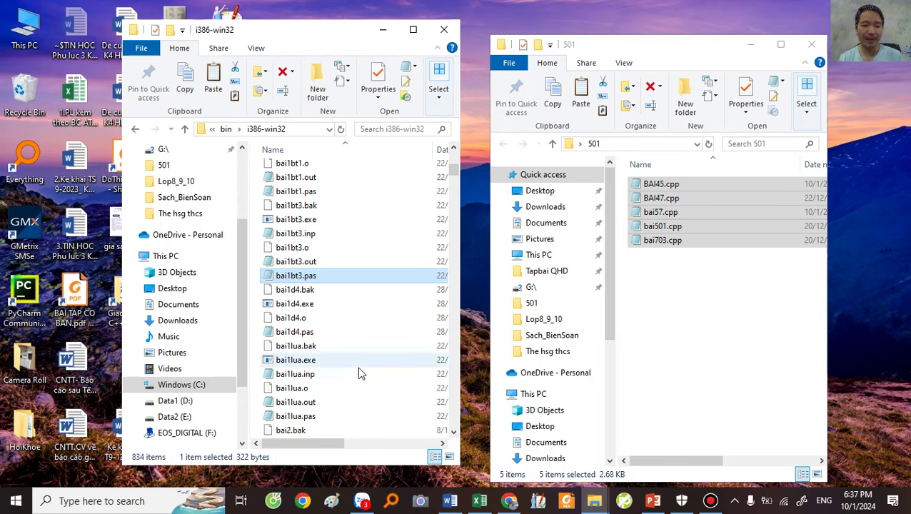
click(312, 281)
right_click(312, 281)
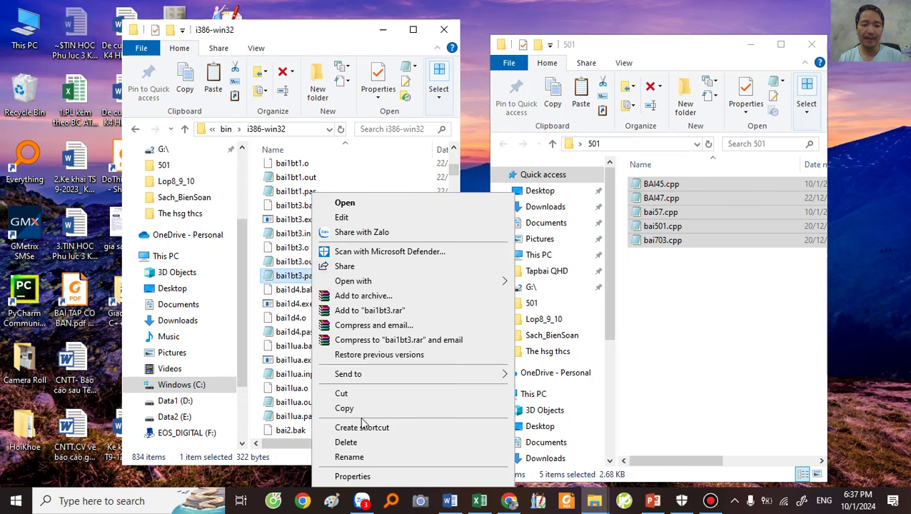
click(354, 411)
click(689, 316)
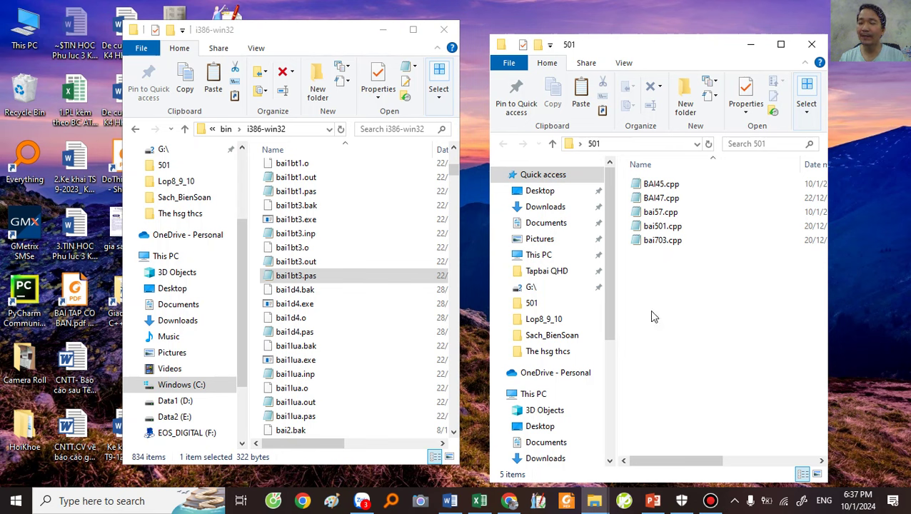
Step: Look through the Pascal source files in the i386-win32 folder, pointing out bai4.pas and bai6d4.pas
scroll(321, 366, down, 5)
scroll(321, 367, down, 5)
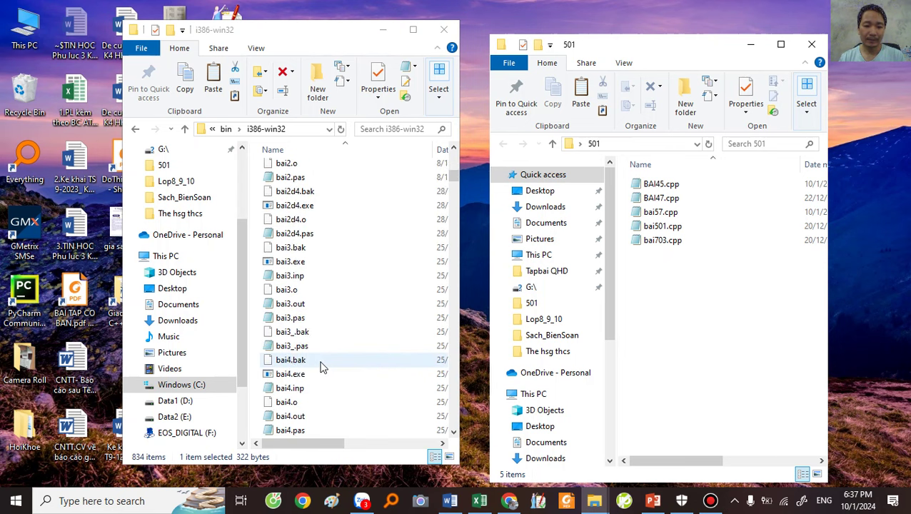
click(293, 305)
scroll(298, 380, down, 2)
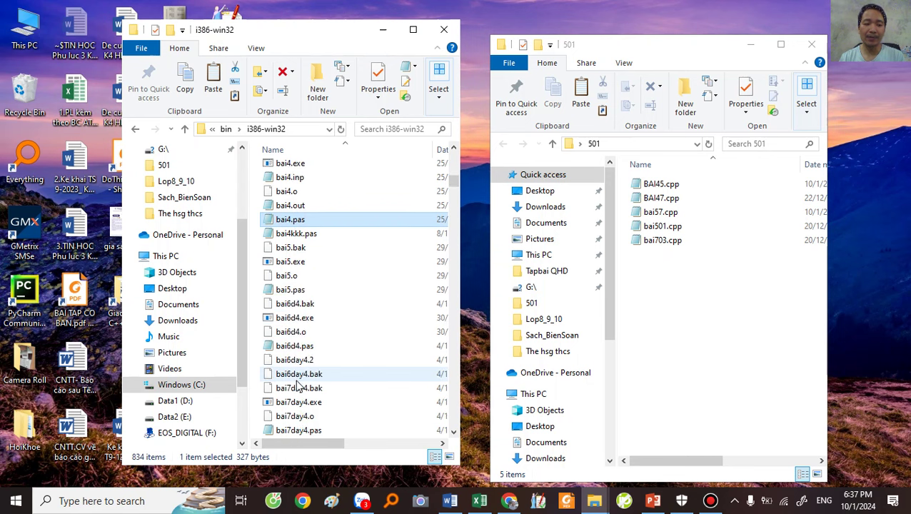
click(299, 345)
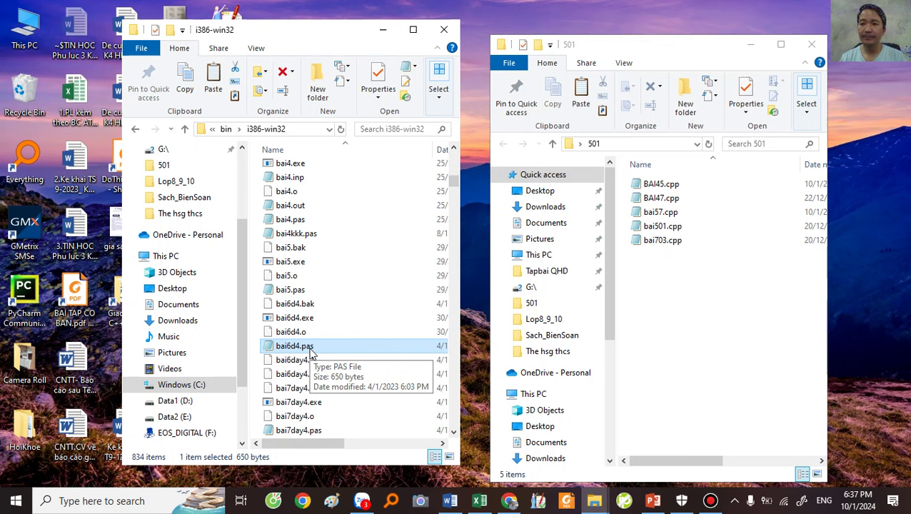
scroll(311, 353, down, 3)
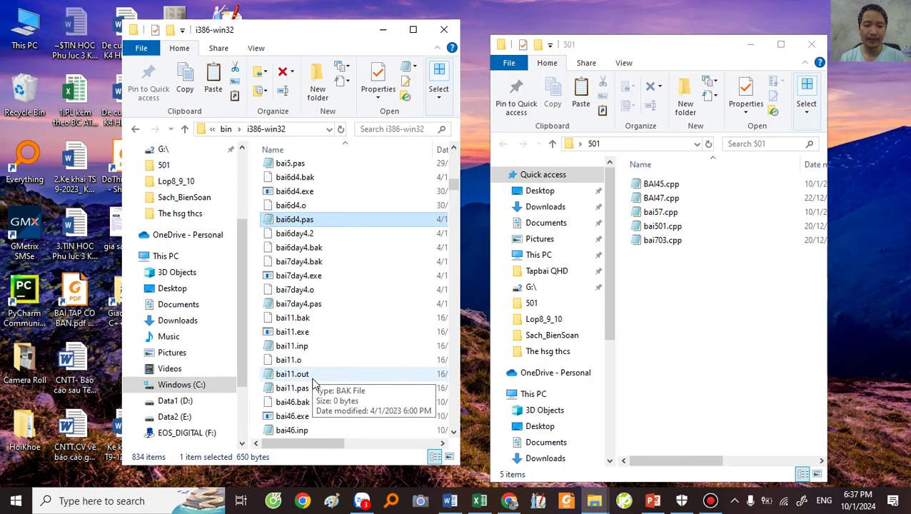
Step: Open bai451.pas from the i386-win32 folder, check its input and output file names and the code, and close it
scroll(317, 382, down, 4)
click(297, 389)
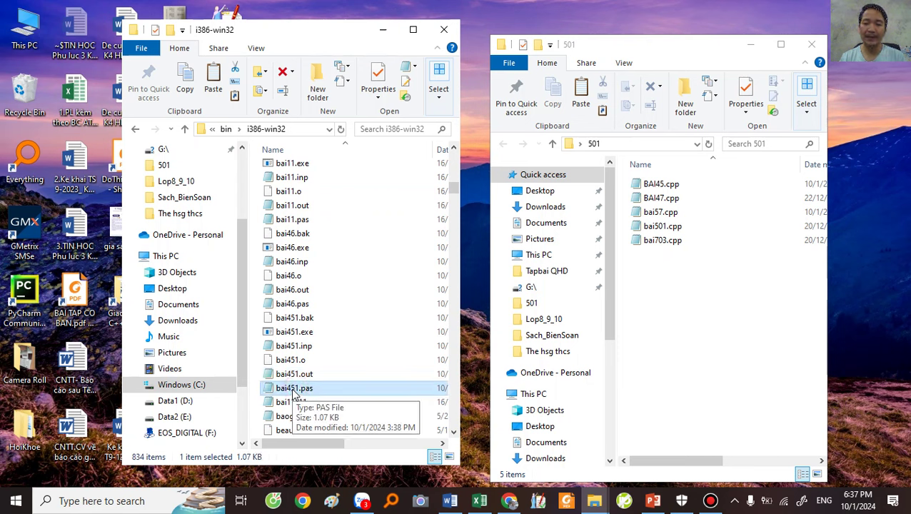
right_click(293, 392)
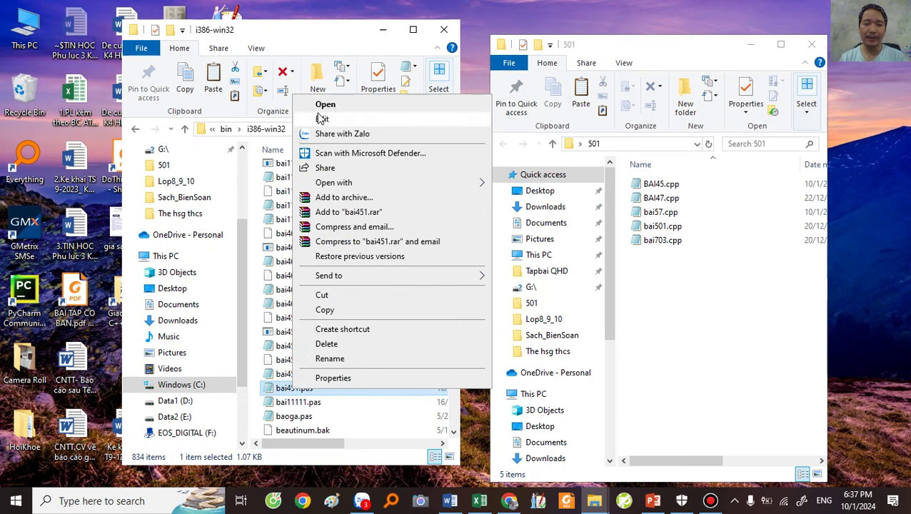
click(319, 61)
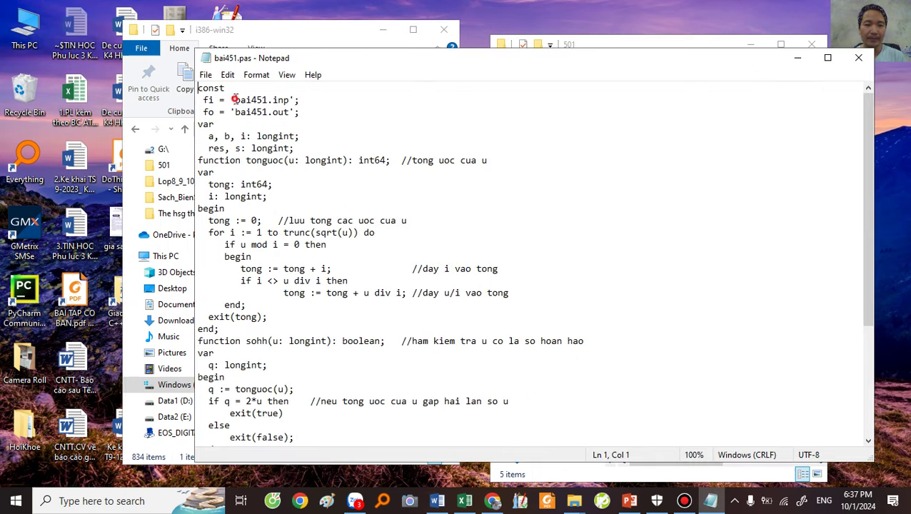
drag(233, 100, 297, 100)
drag(235, 112, 301, 112)
scroll(291, 305, down, 5)
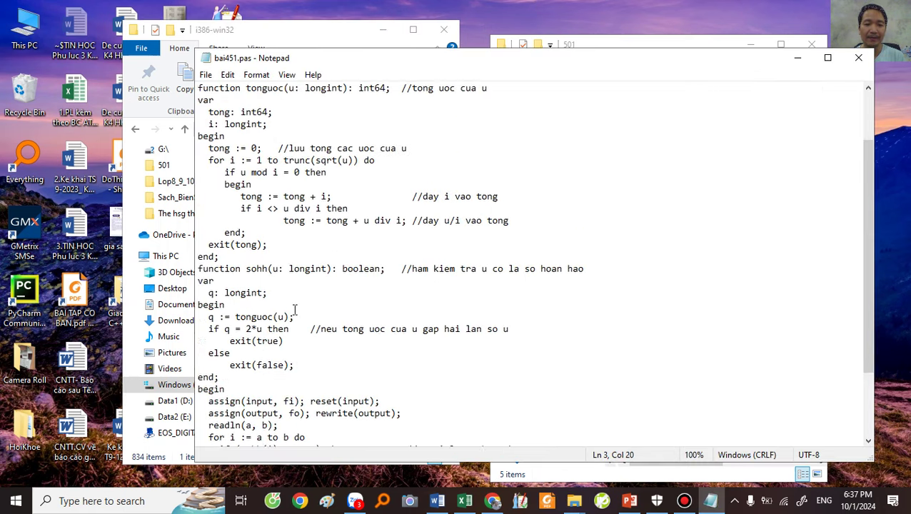
scroll(296, 320, up, 6)
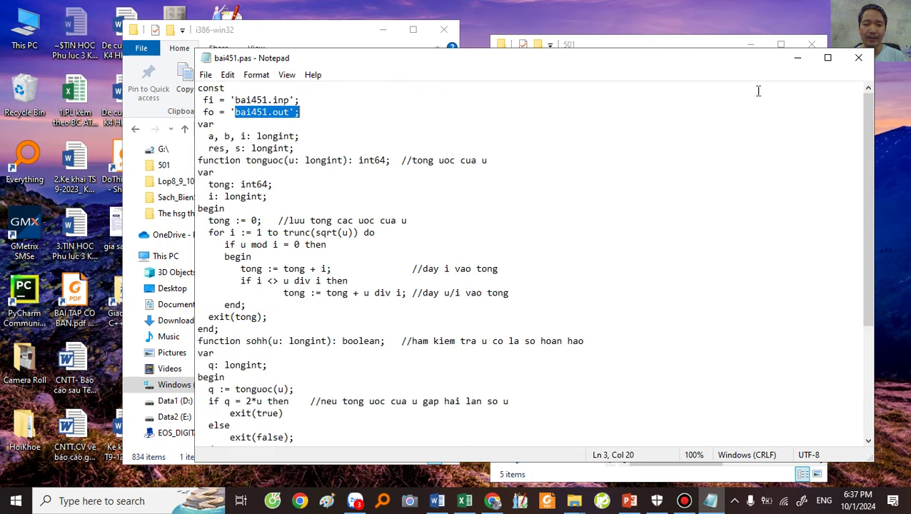
click(859, 57)
Step: Copy beautnum.pas from the i386-win32 folder into the desktop's 501 folder
scroll(306, 372, down, 6)
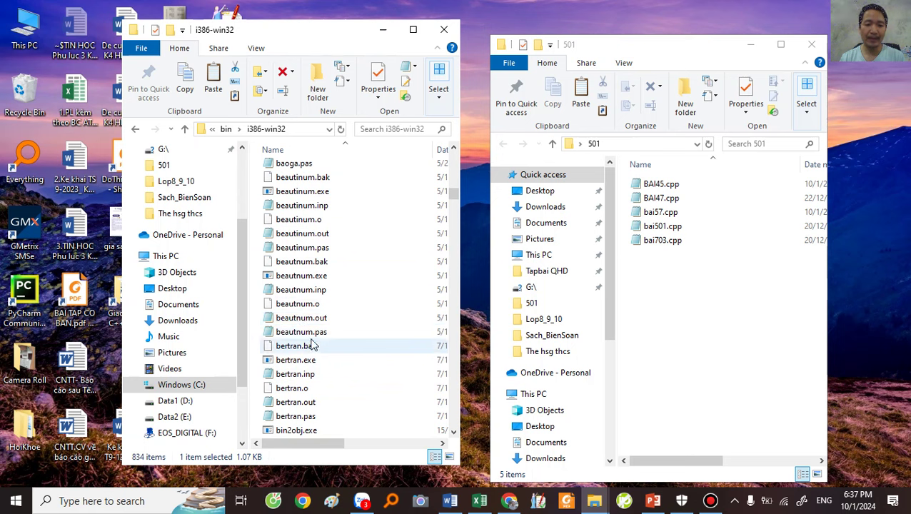
click(305, 332)
right_click(307, 338)
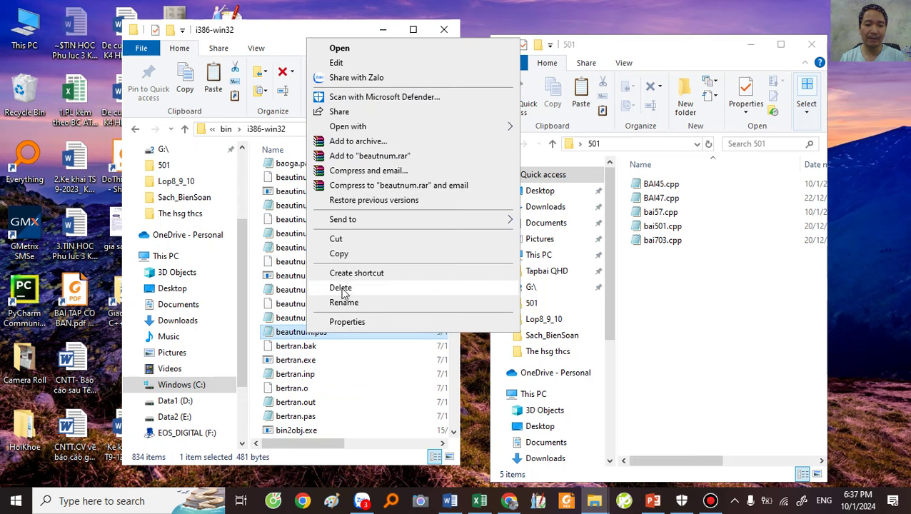
click(340, 253)
right_click(668, 303)
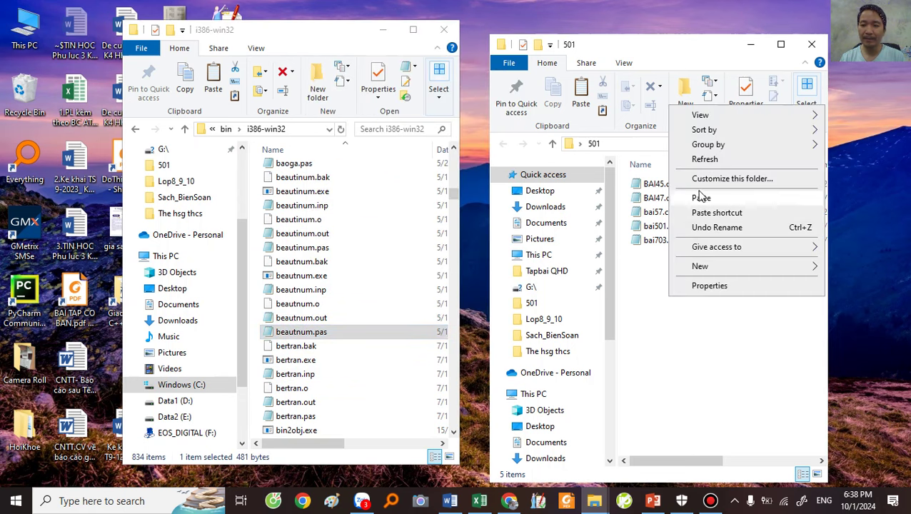
click(698, 197)
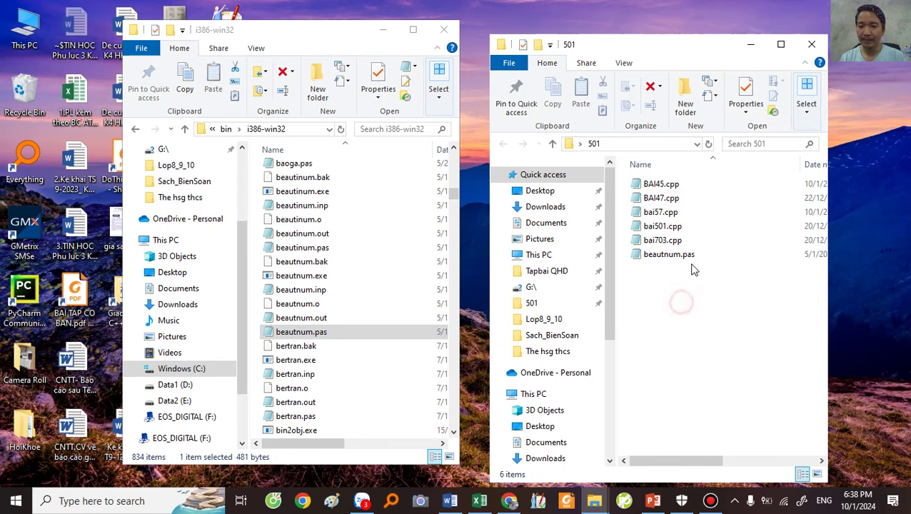
Step: Open beautnum.pas in the 501 folder, check the file names in its assign lines, close it, and compare them with the file's own name
click(689, 255)
right_click(668, 262)
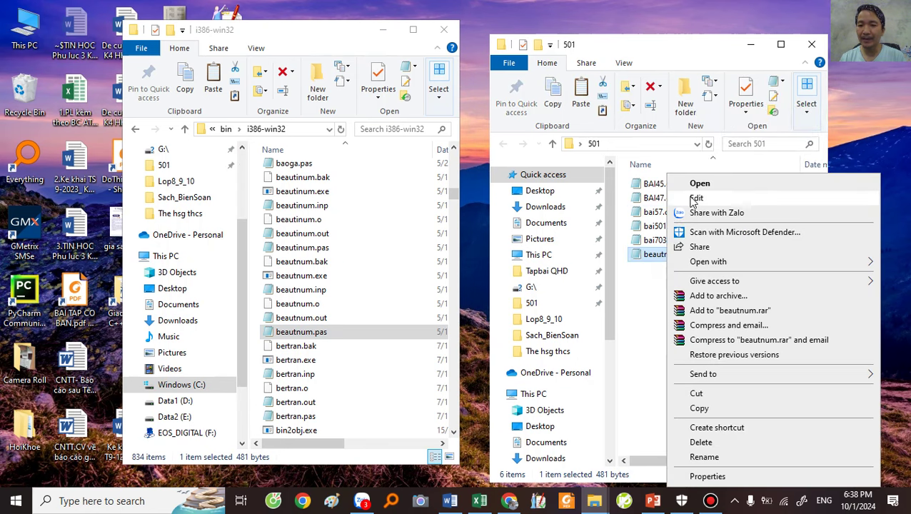
click(687, 196)
scroll(285, 178, up, 7)
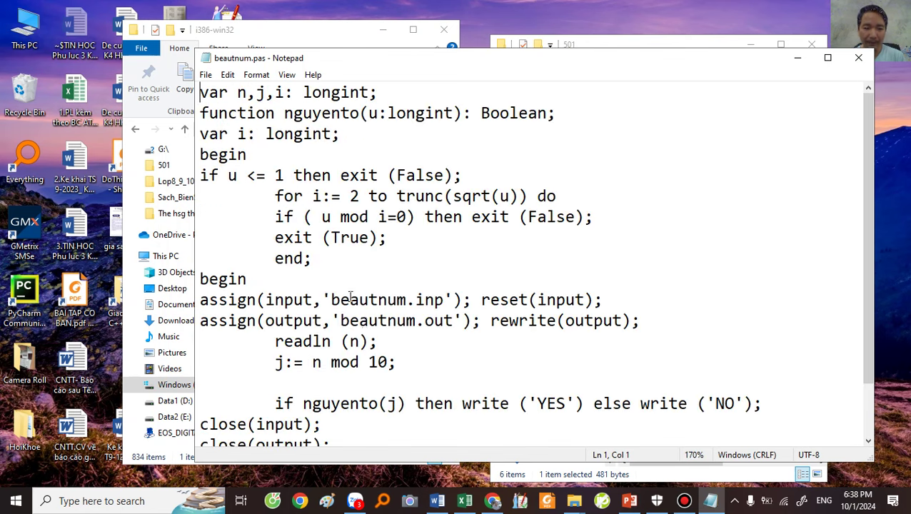
drag(332, 300, 415, 300)
drag(351, 321, 424, 321)
click(858, 57)
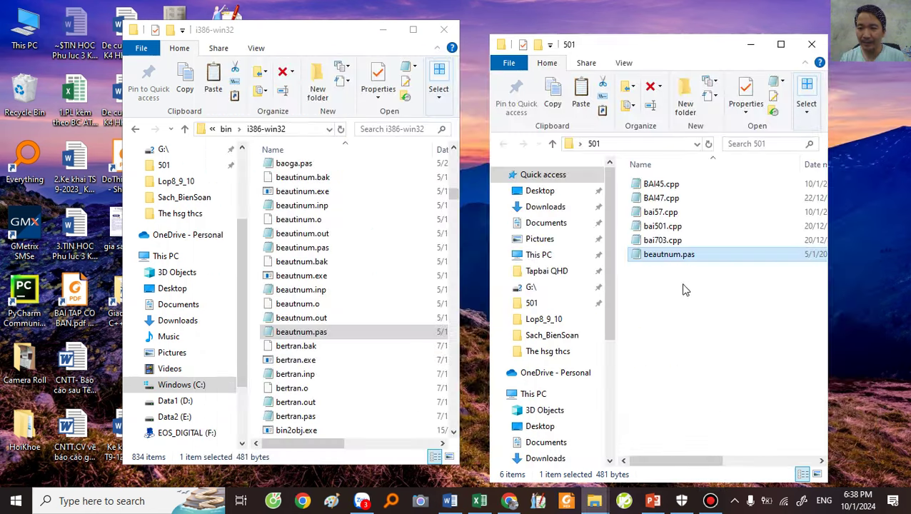
click(661, 257)
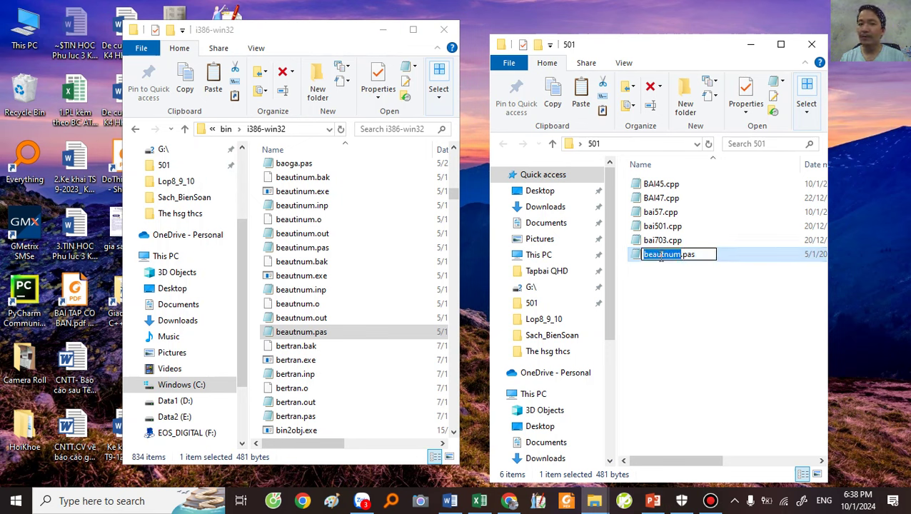
click(659, 257)
key(Return)
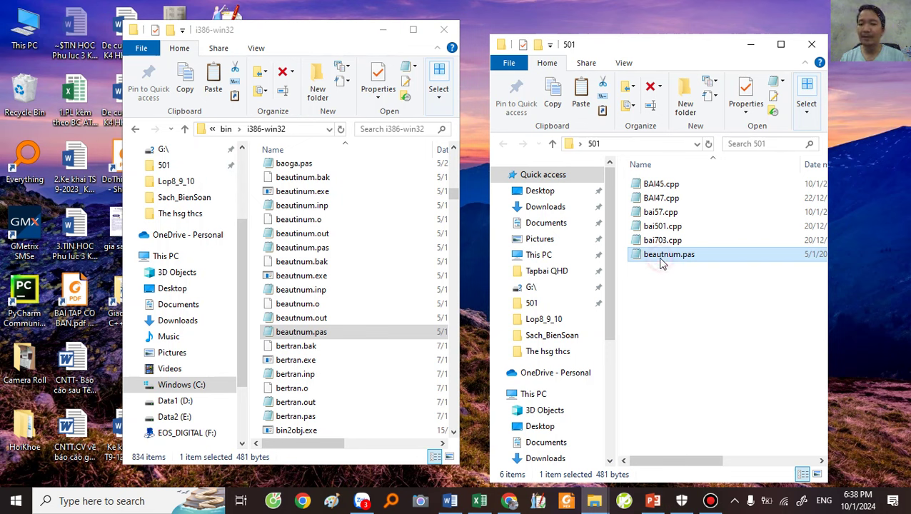
Step: Maximize the i386-win32 window, show its full path C:\FPC\3.2.2\bin\i386-win32, point out bsort.pas, and close the window
scroll(443, 284, down, 10)
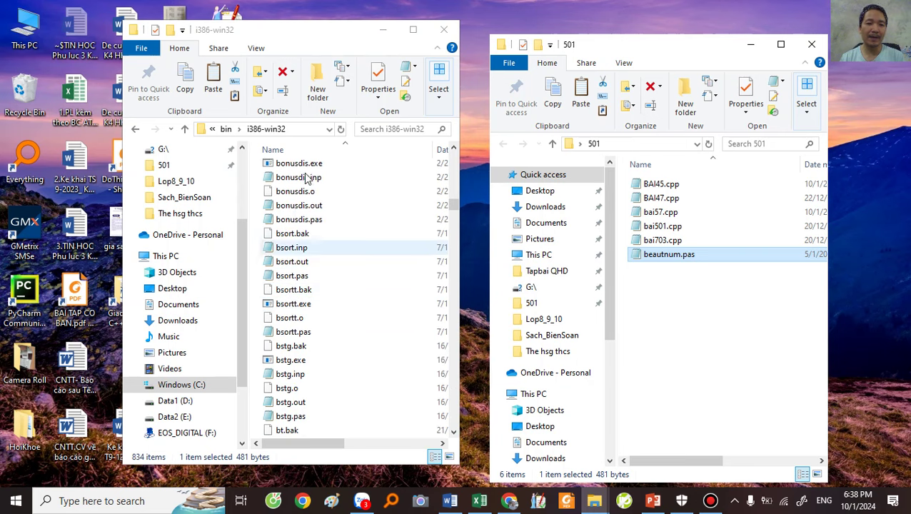
click(413, 30)
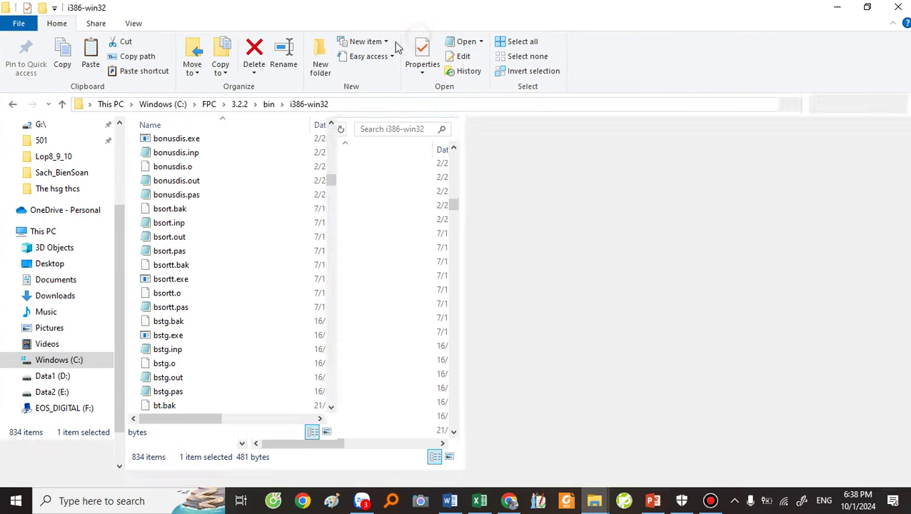
click(368, 106)
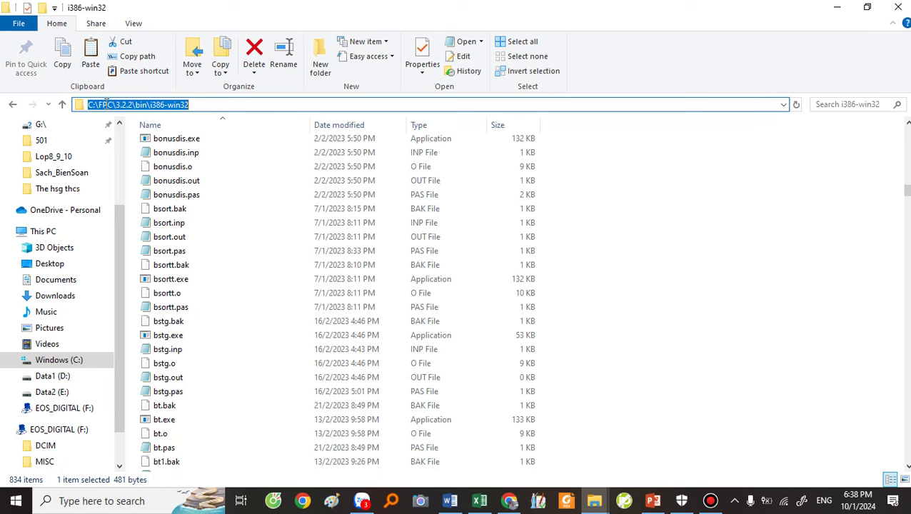
click(123, 105)
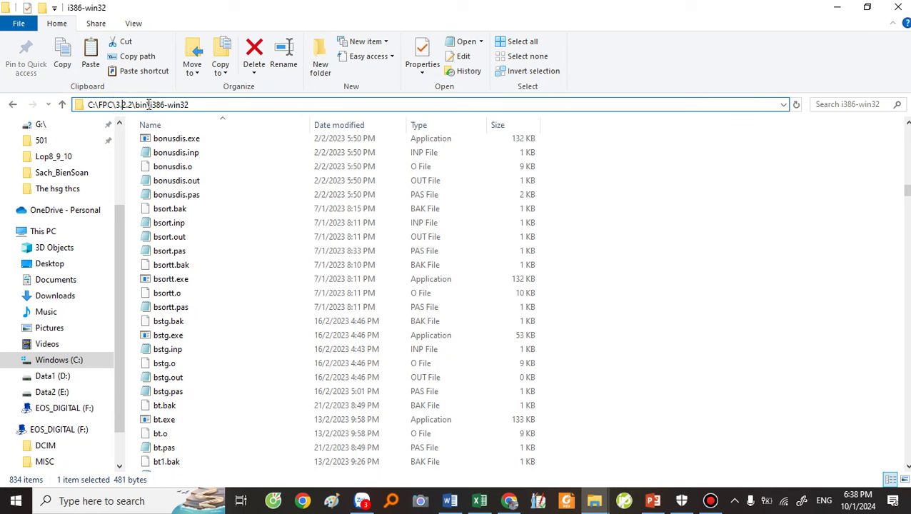
click(158, 104)
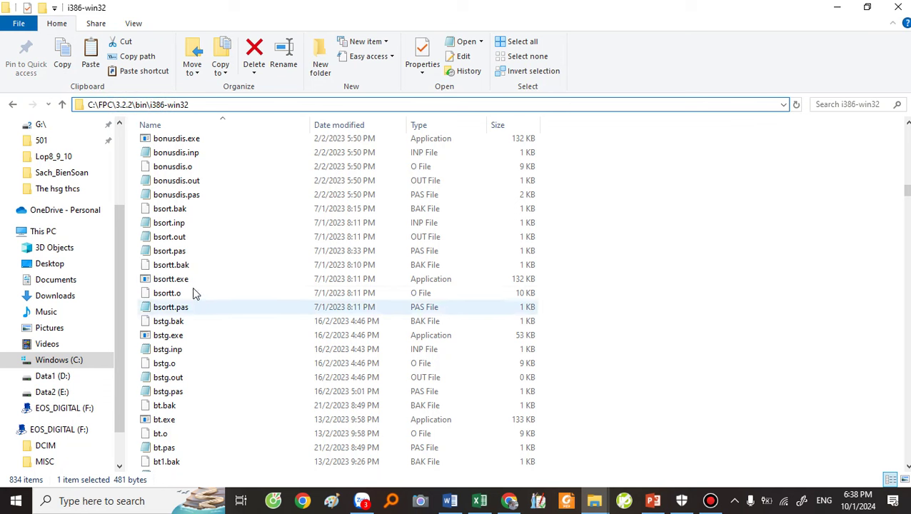
click(178, 252)
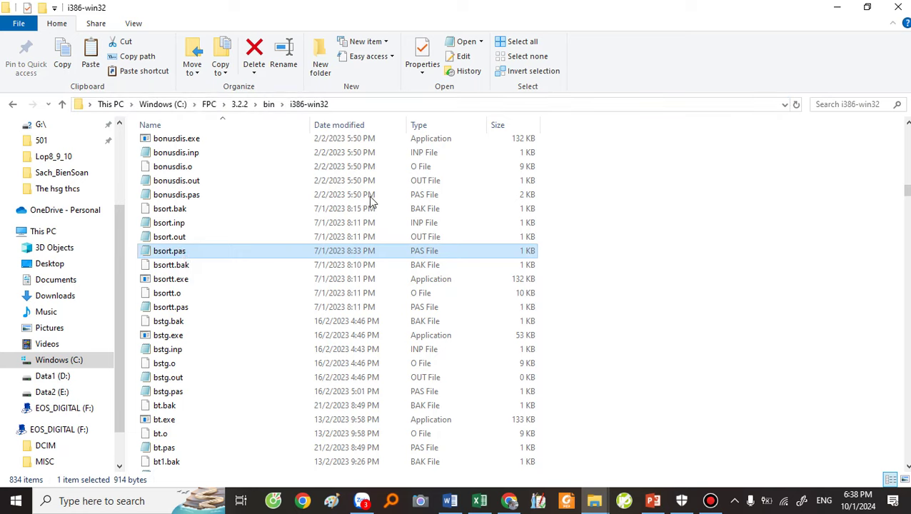
click(898, 7)
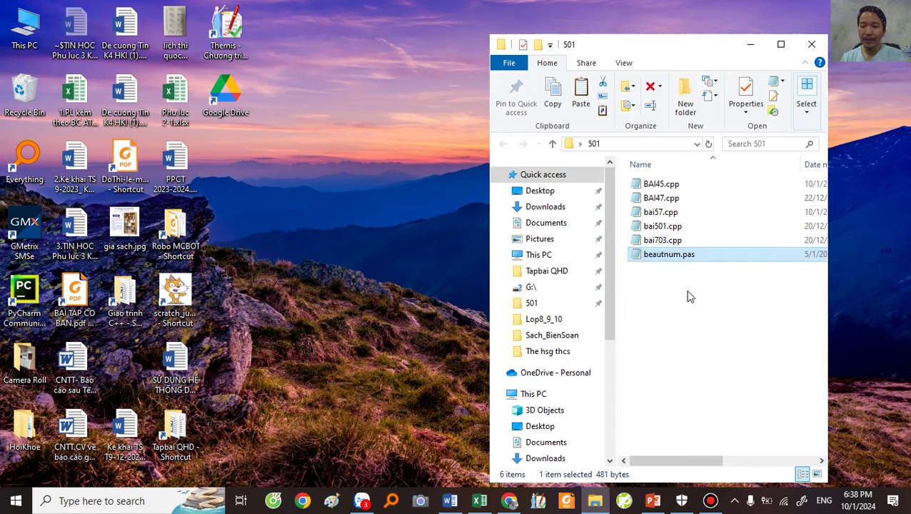
Step: Delete beautnum.pas from the desktop's 501 folder and close the folder window
key(Delete)
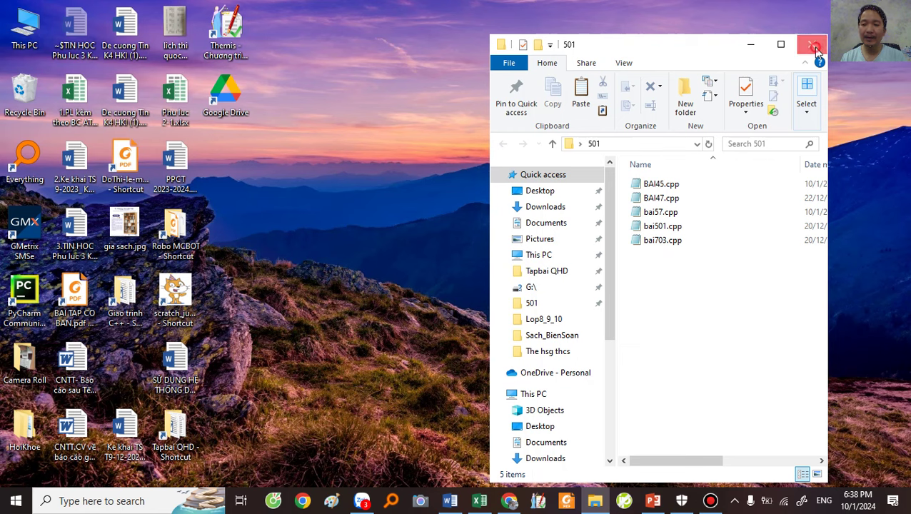
click(812, 45)
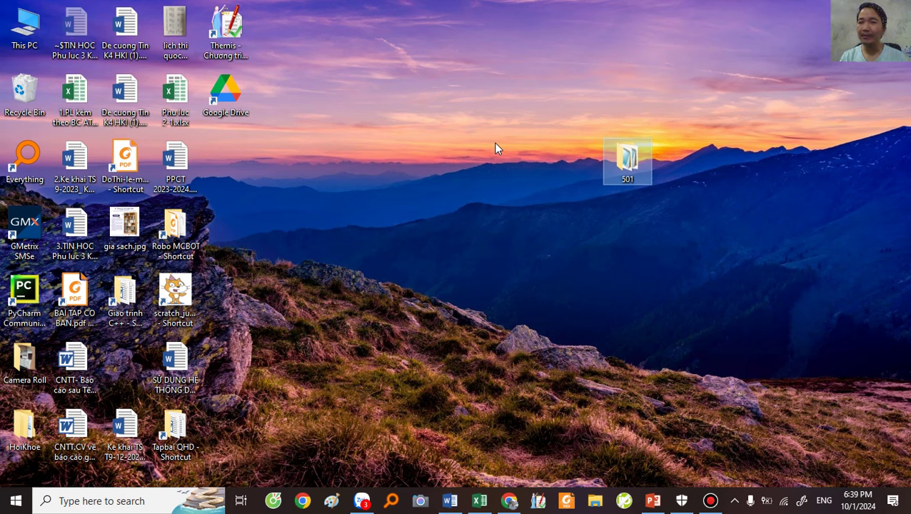
click(622, 163)
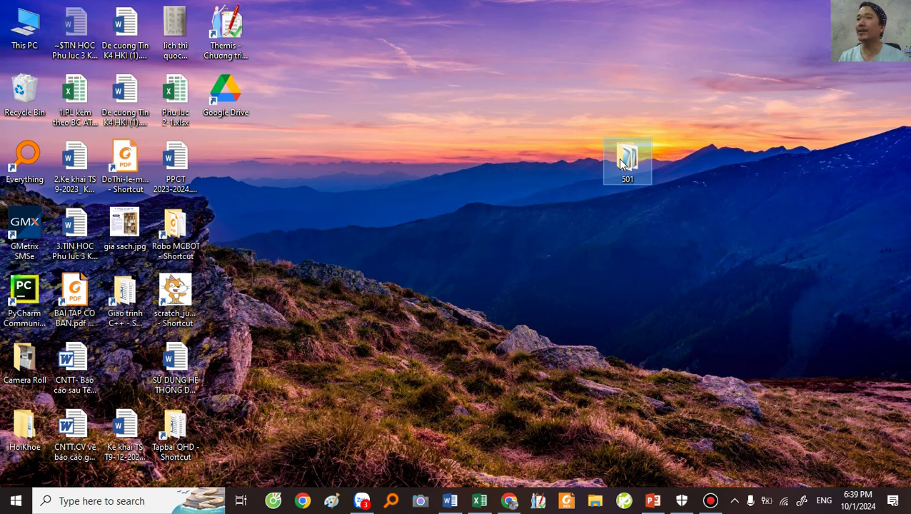
mouse_move(632, 157)
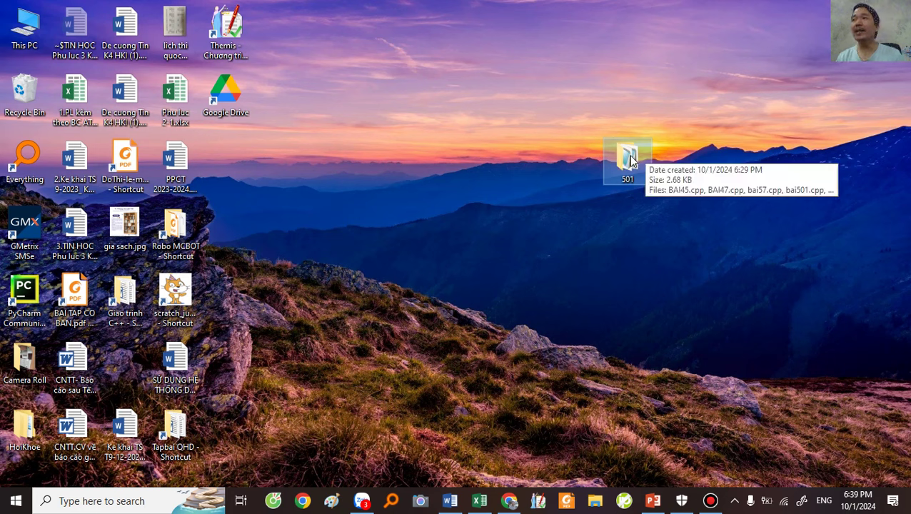
right_click(629, 160)
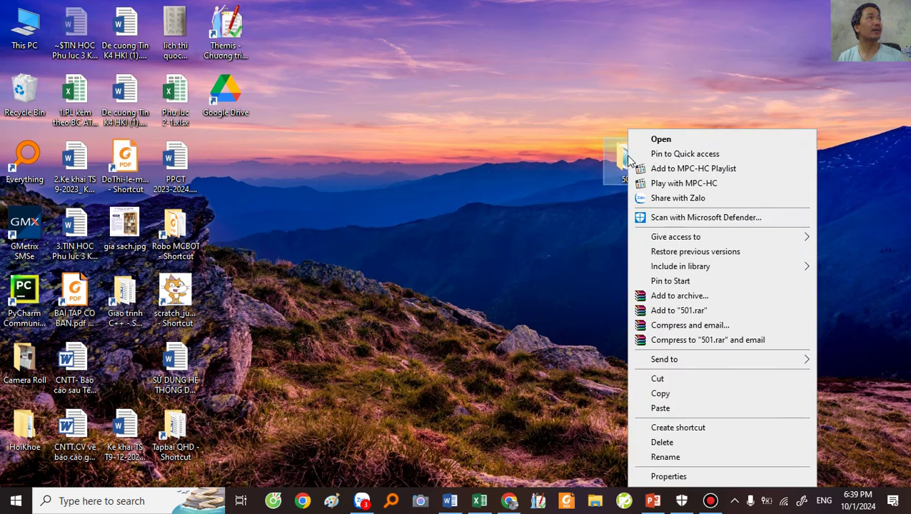
mouse_move(657, 364)
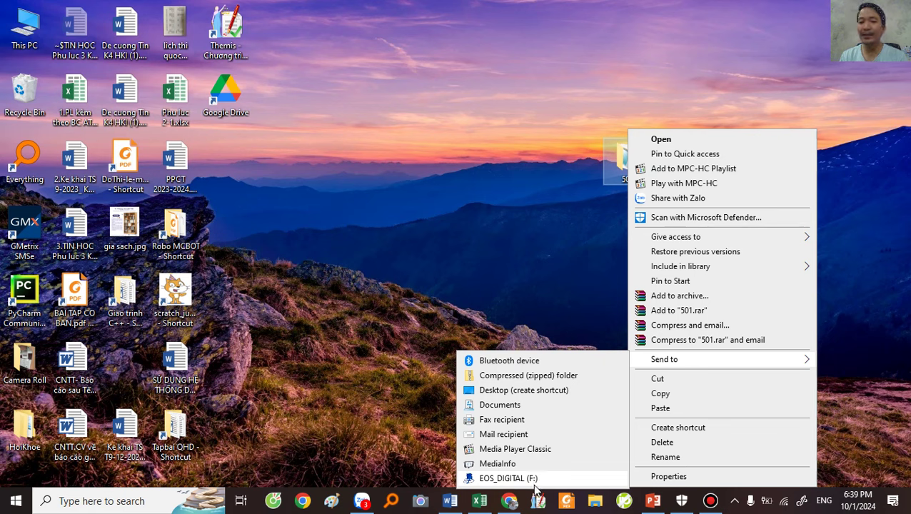
click(506, 289)
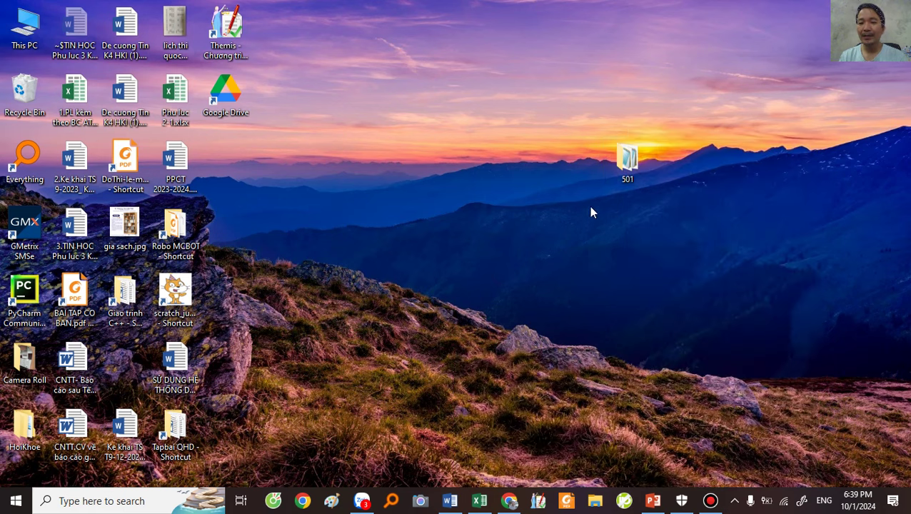
Step: Send a copy of the desktop's 501 folder to the EOS_DIGITAL (F:) drive
right_click(623, 163)
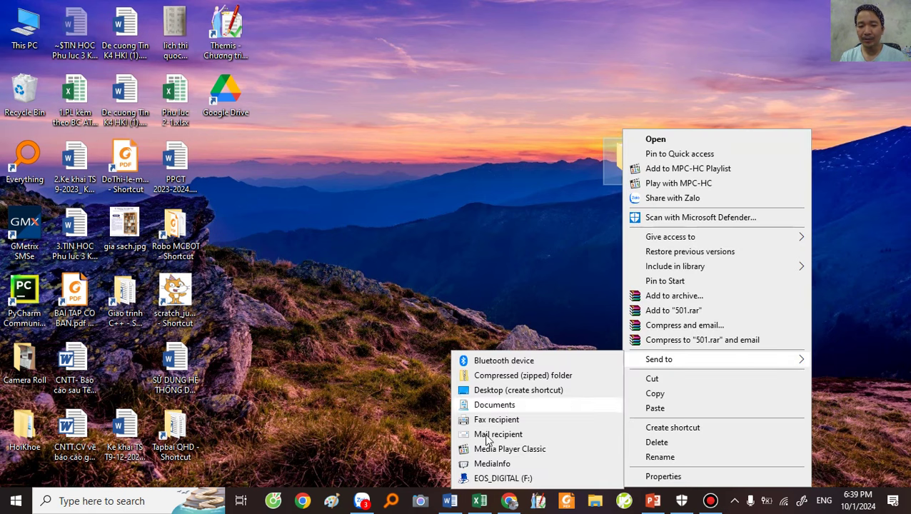
click(502, 482)
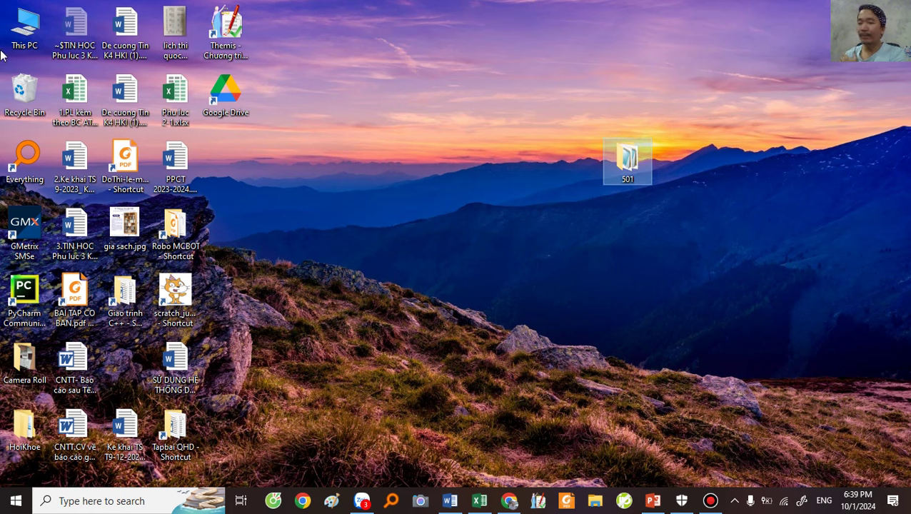
Step: Open the 501 folder on the EOS_DIGITAL (F:) drive, check each copied .cpp file from BAI45.cpp to bai703.cpp, and close the window
double_click(26, 29)
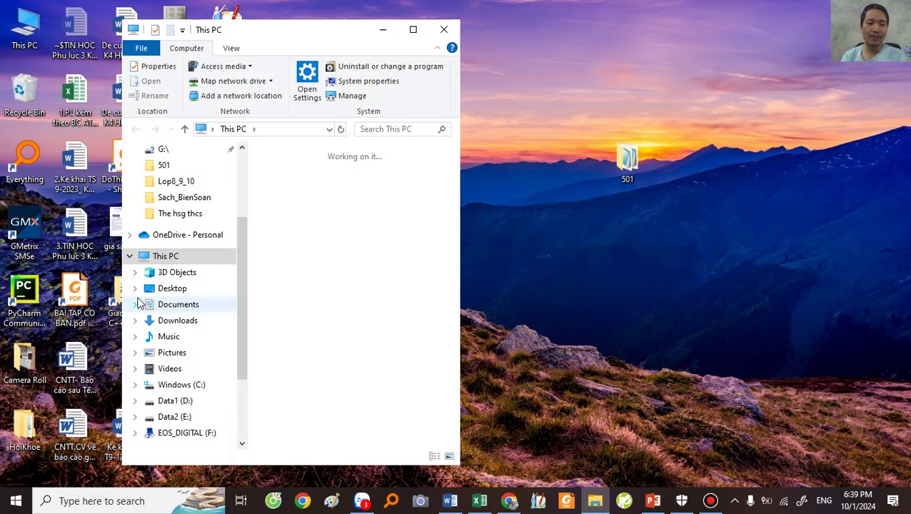
scroll(170, 422, down, 1)
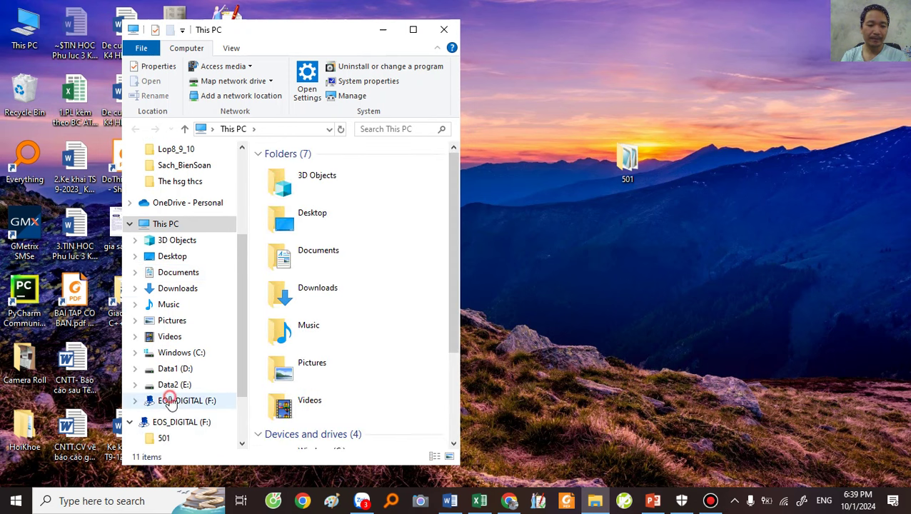
click(169, 401)
double_click(284, 170)
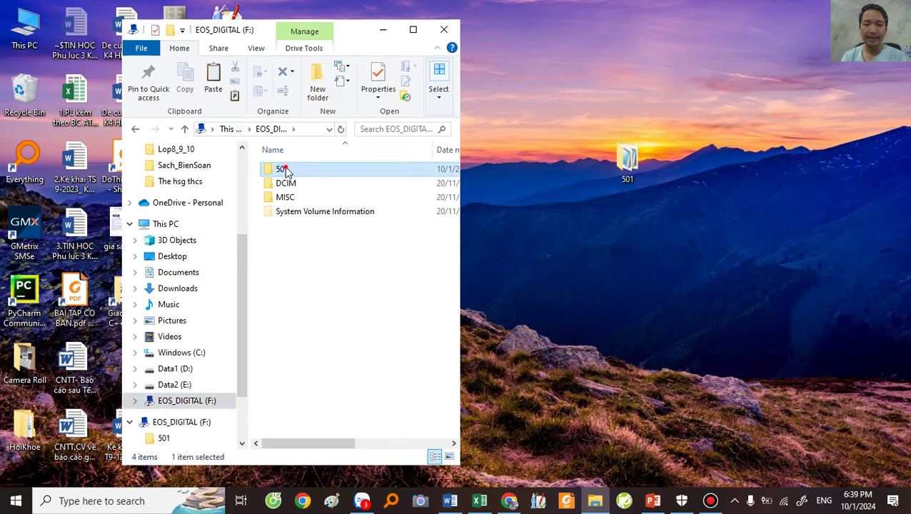
click(292, 171)
click(300, 184)
click(303, 197)
click(306, 211)
click(305, 225)
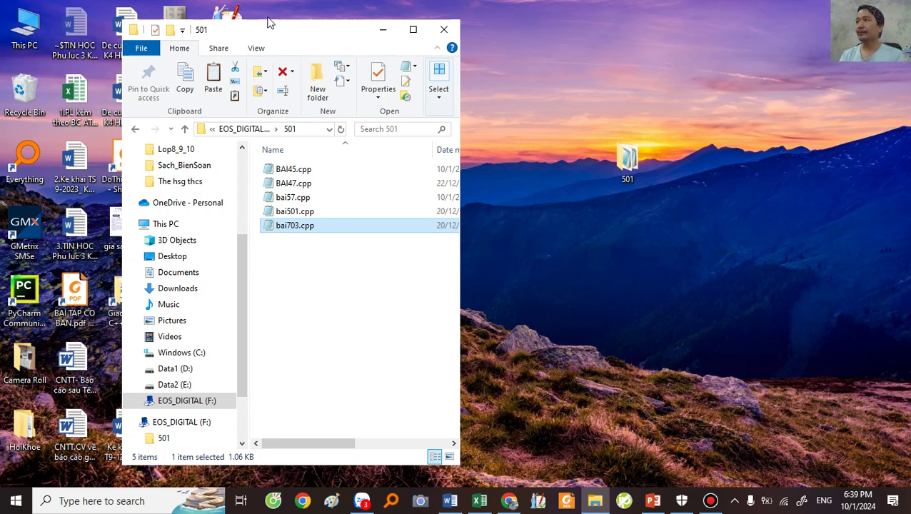
click(444, 29)
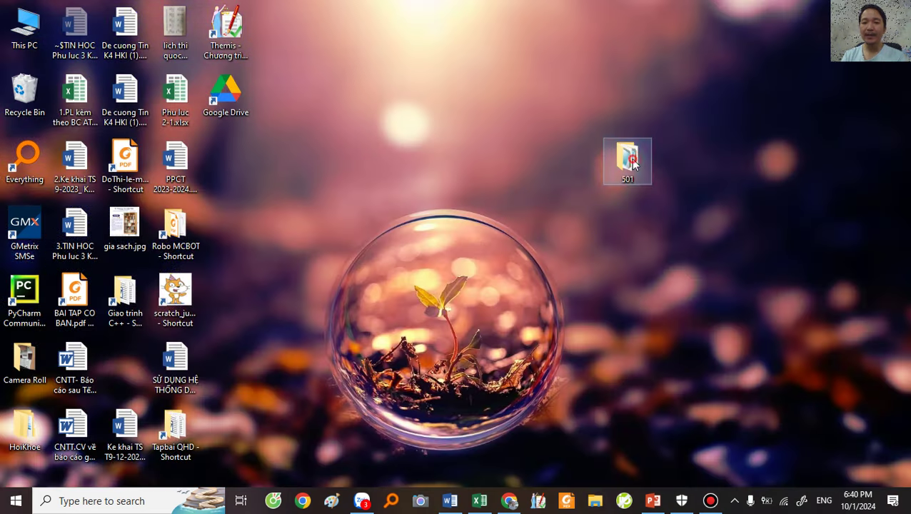
right_click(630, 158)
mouse_move(668, 364)
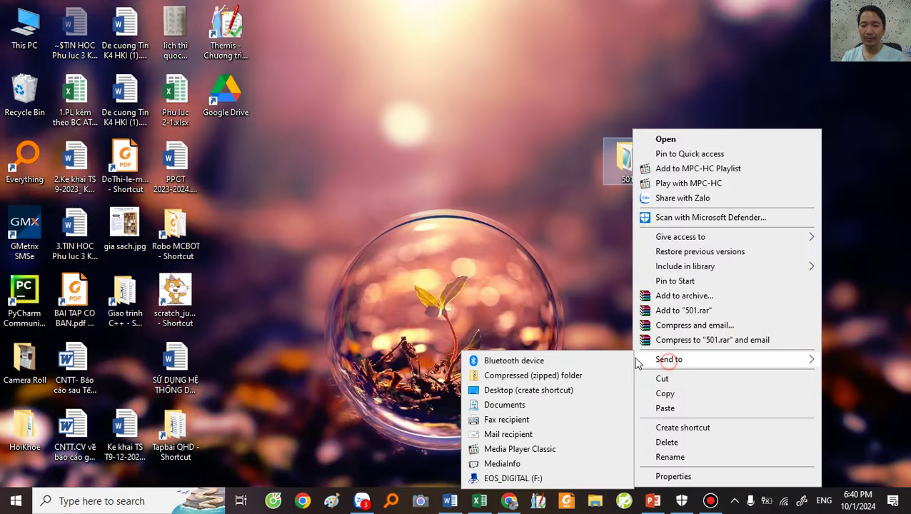
click(464, 245)
mouse_move(671, 505)
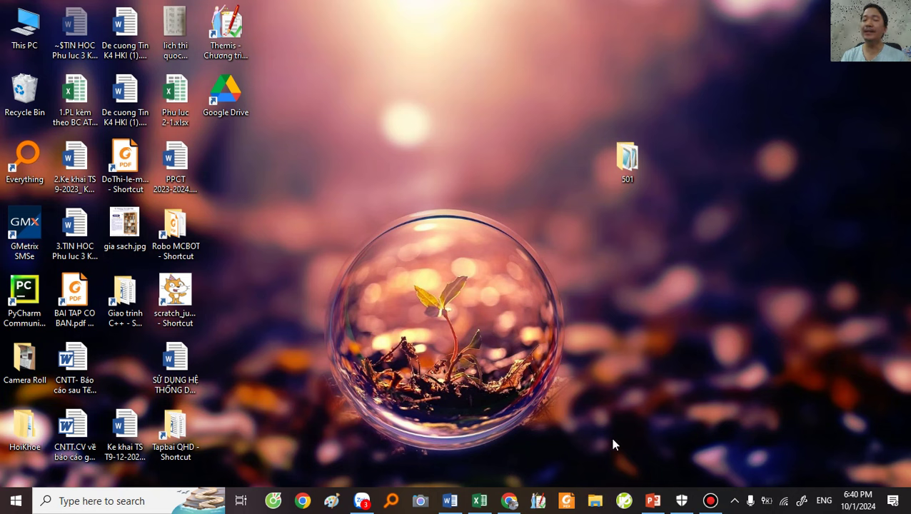
Step: Open BAI45.cpp from the desktop's 501 folder, print one copy on the Canon LBP3300 printer, and close the file
double_click(633, 175)
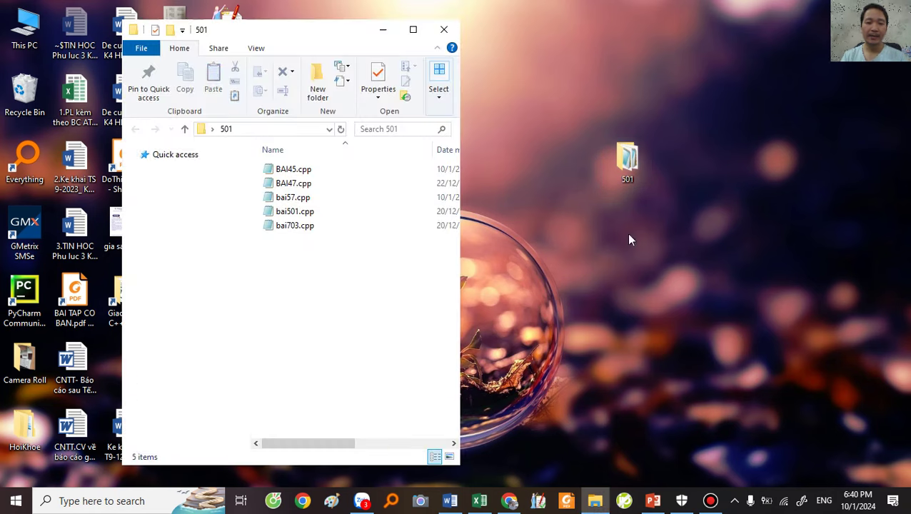
click(416, 30)
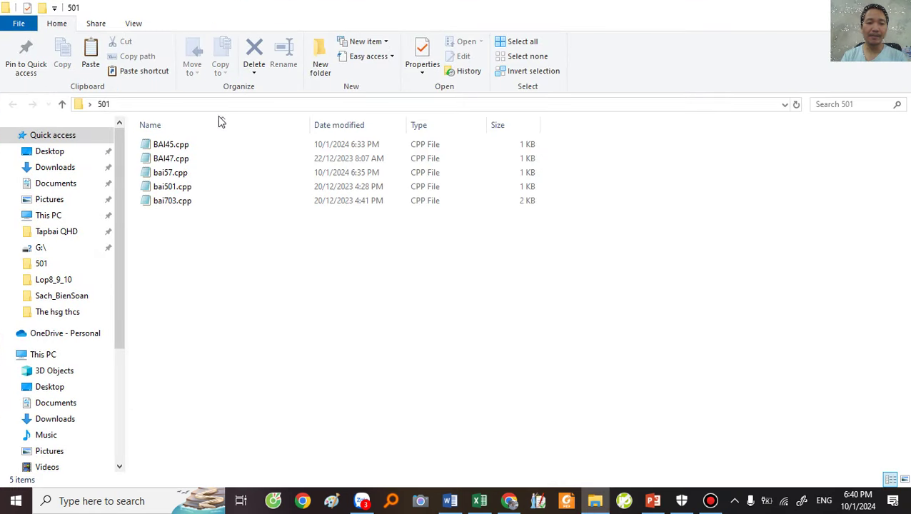
double_click(171, 145)
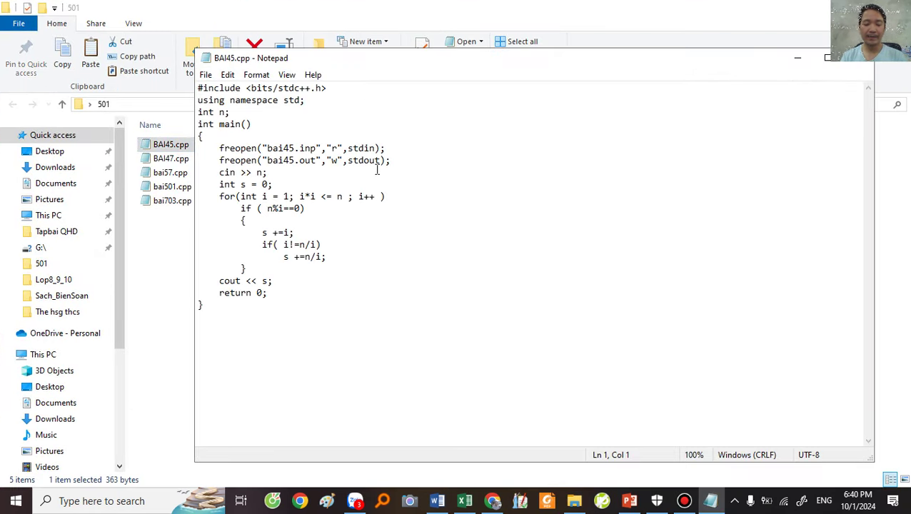
key(ctrl+p)
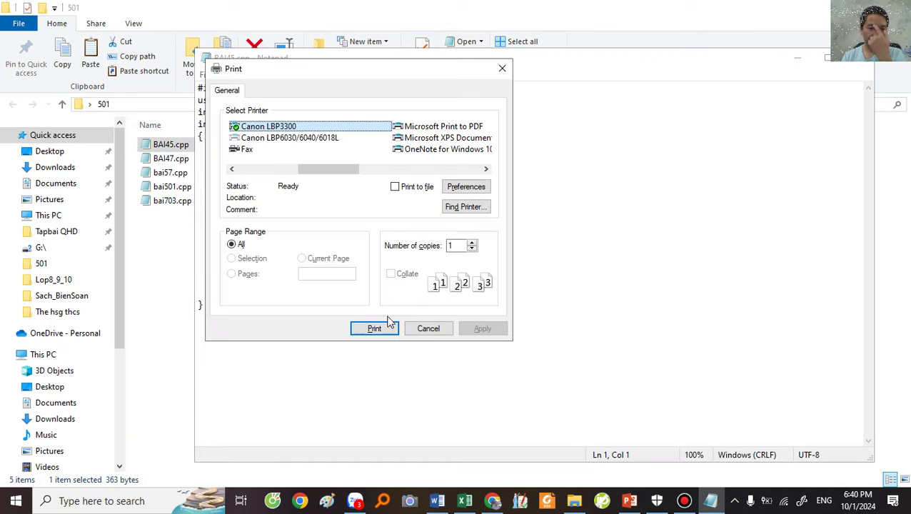
click(378, 330)
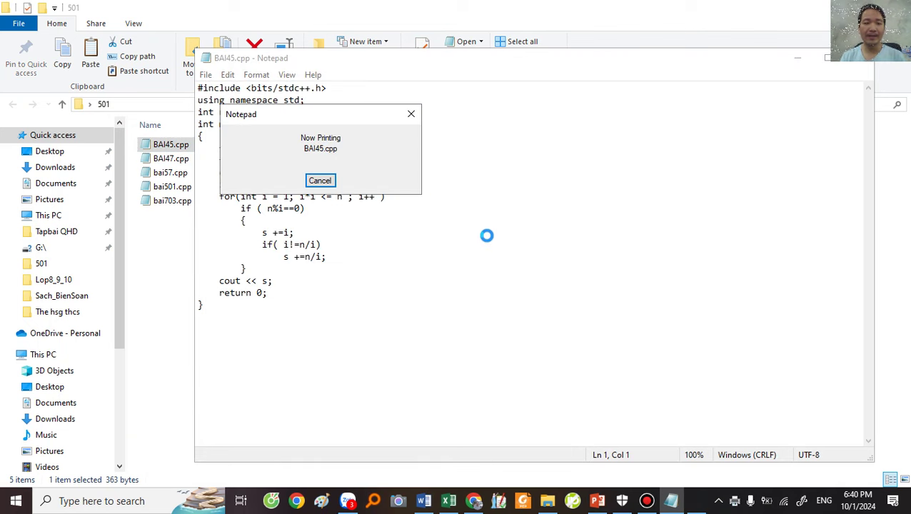
drag(732, 71, 602, 89)
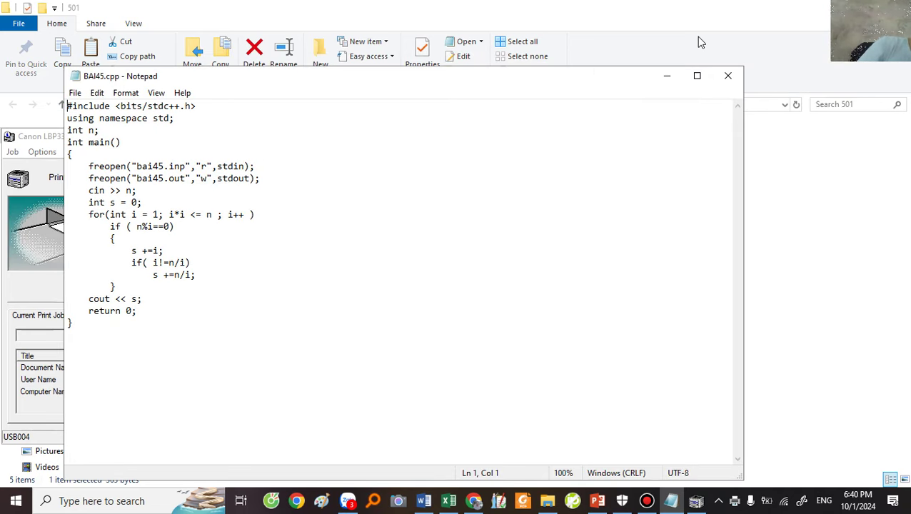
click(727, 80)
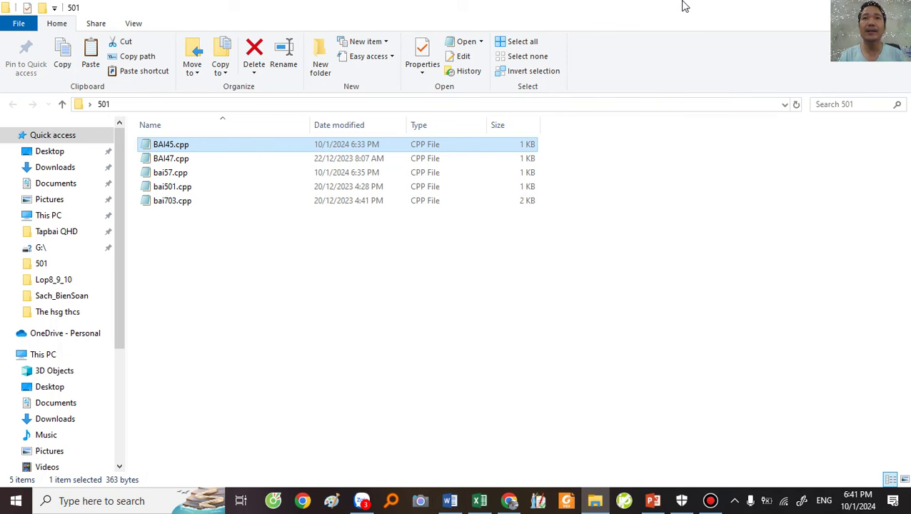
Step: Close the 501 folder window and start the slide show of banner2.pptx in PowerPoint on the contest submission title slide
click(315, 247)
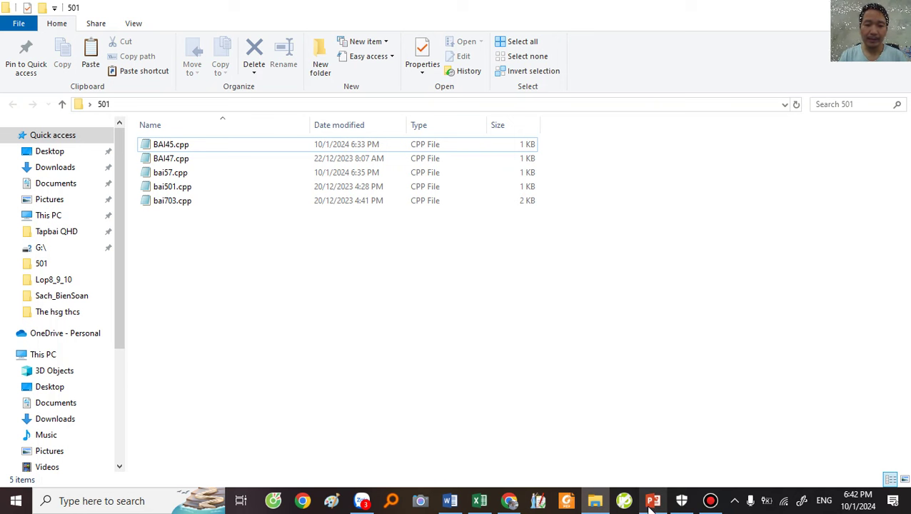
mouse_move(650, 504)
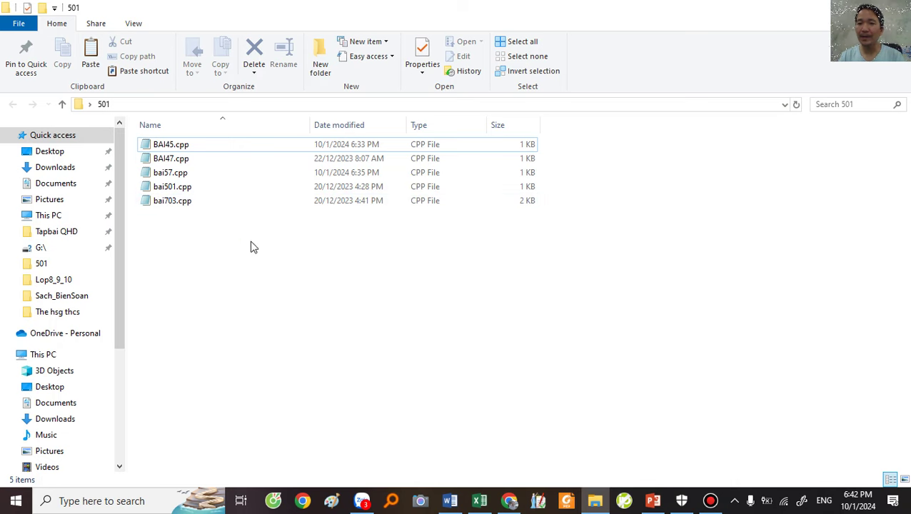
right_click(577, 5)
click(618, 88)
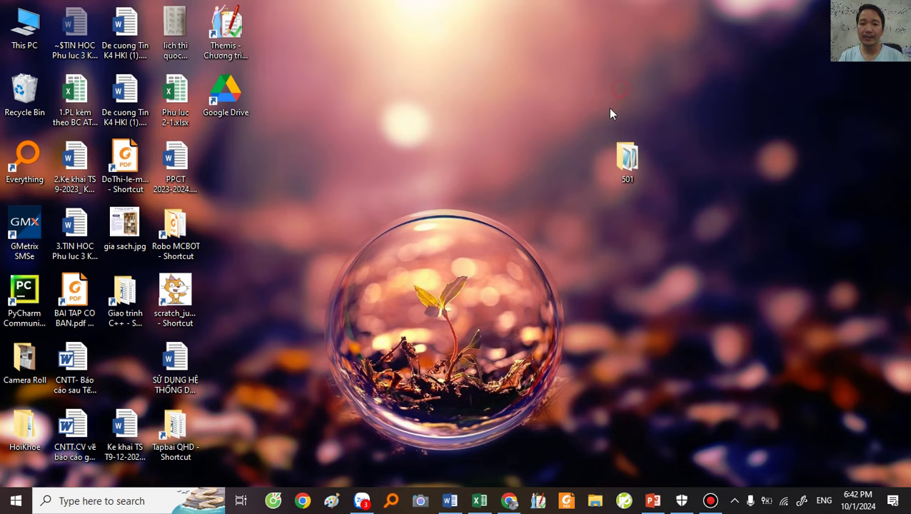
click(653, 501)
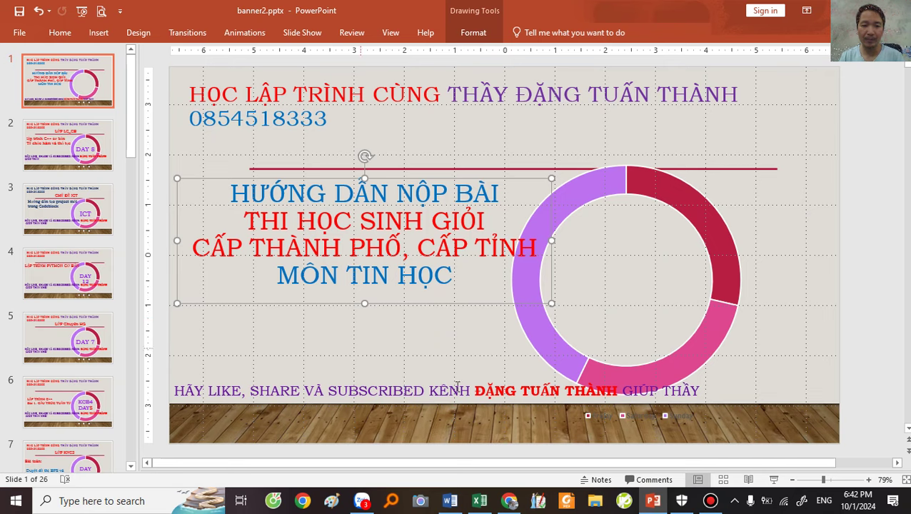
click(774, 480)
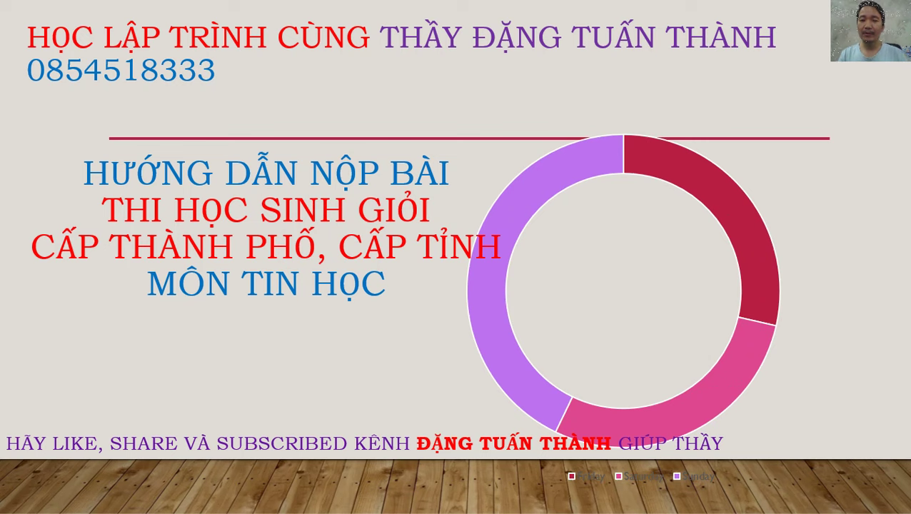